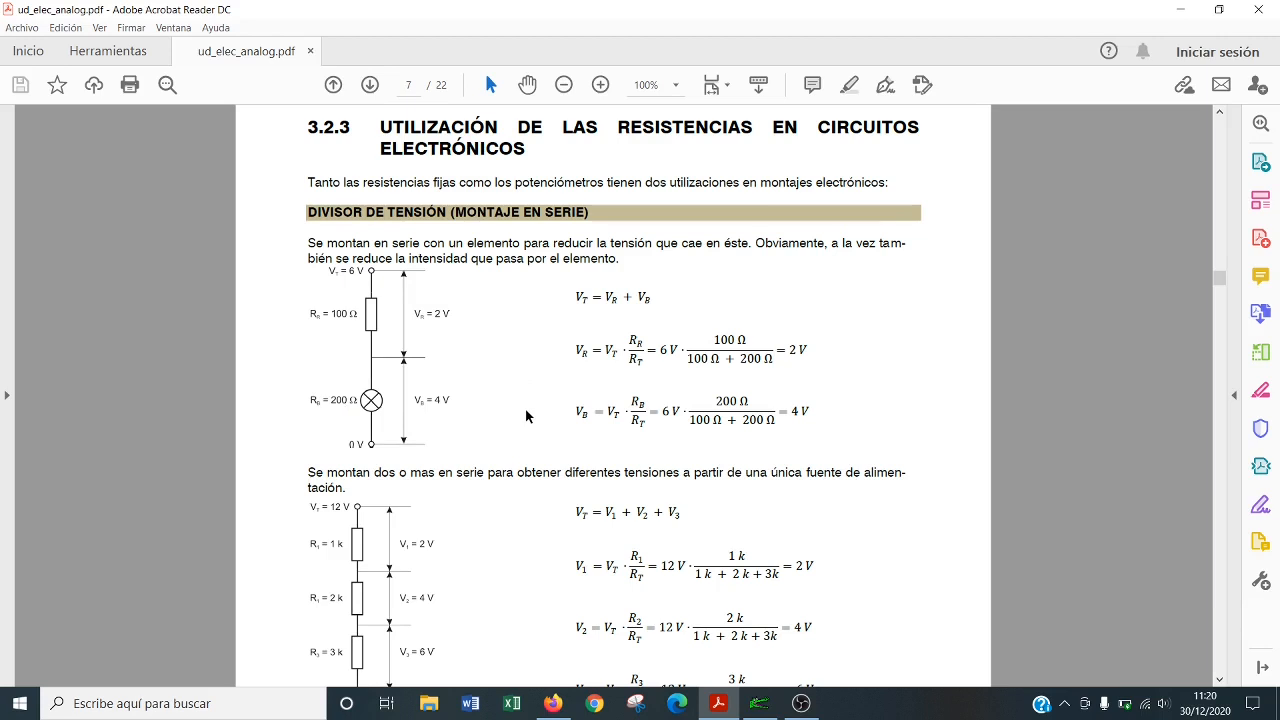
Step: Switch to the Tinkercad circuit in Firefox and add a single 1.5 V AA battery beside the lower battery pair
click(552, 703)
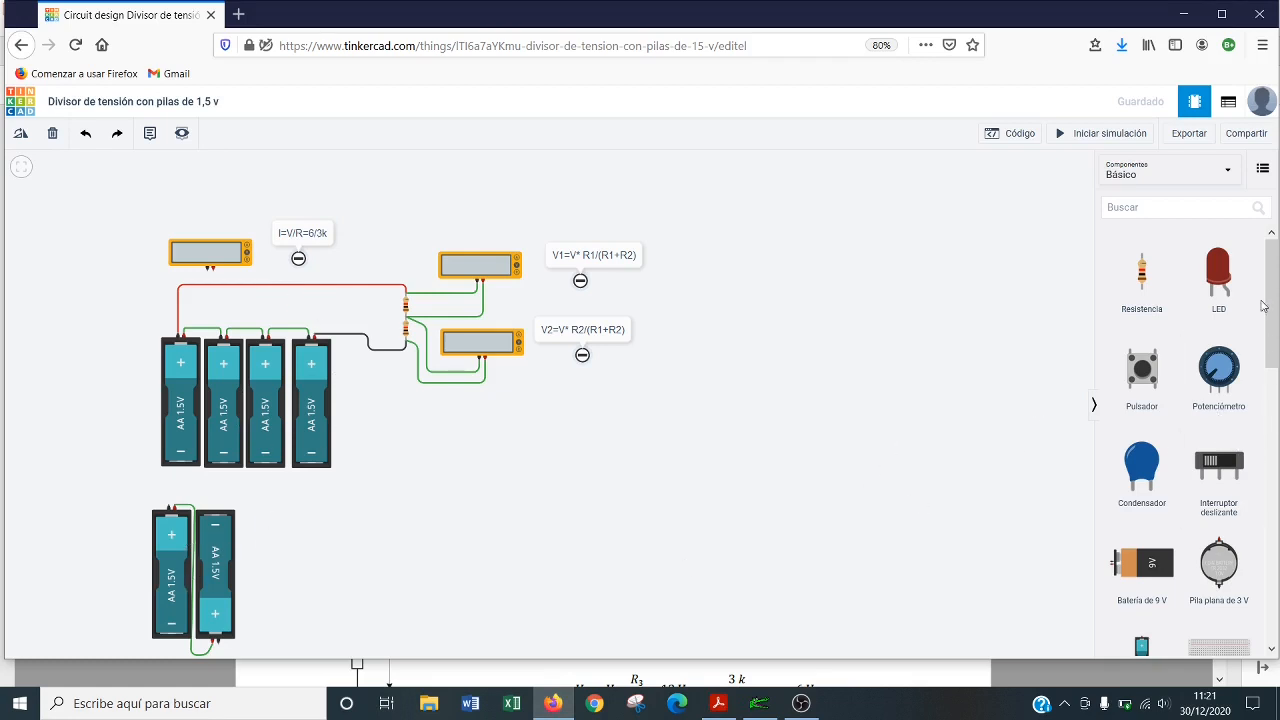
scroll(1229, 392, down, 3)
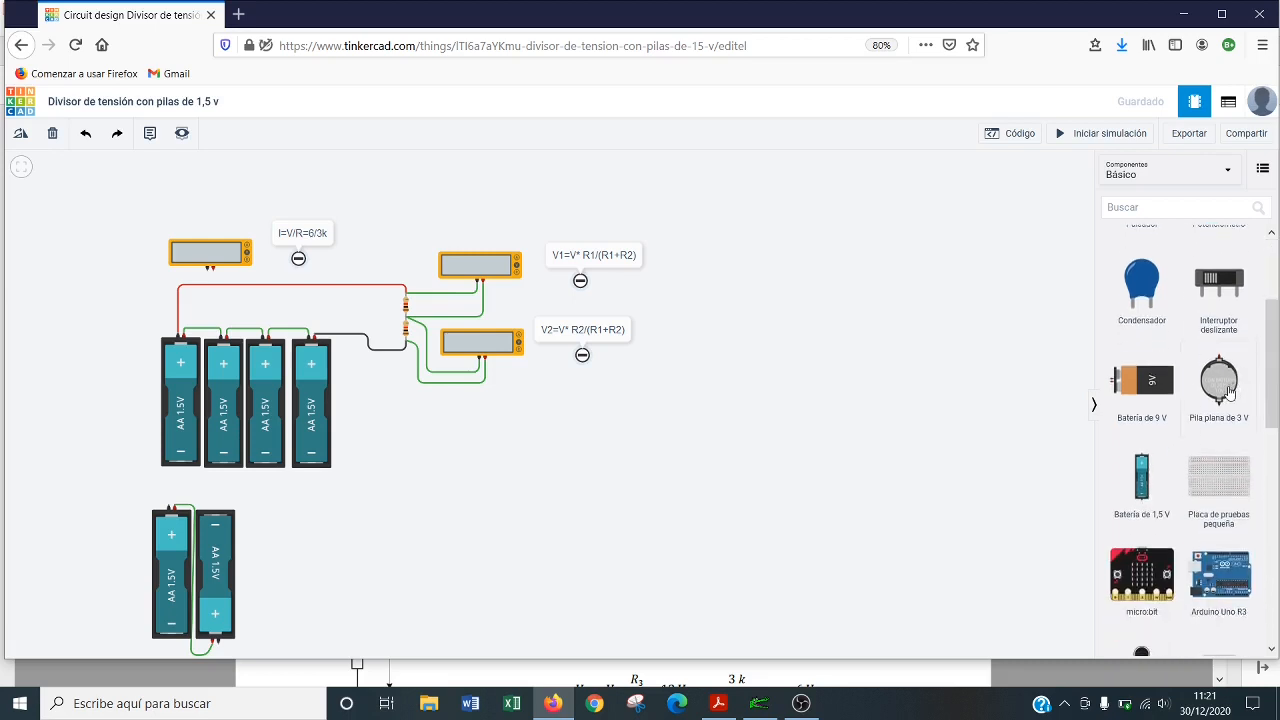
drag(1138, 495, 276, 511)
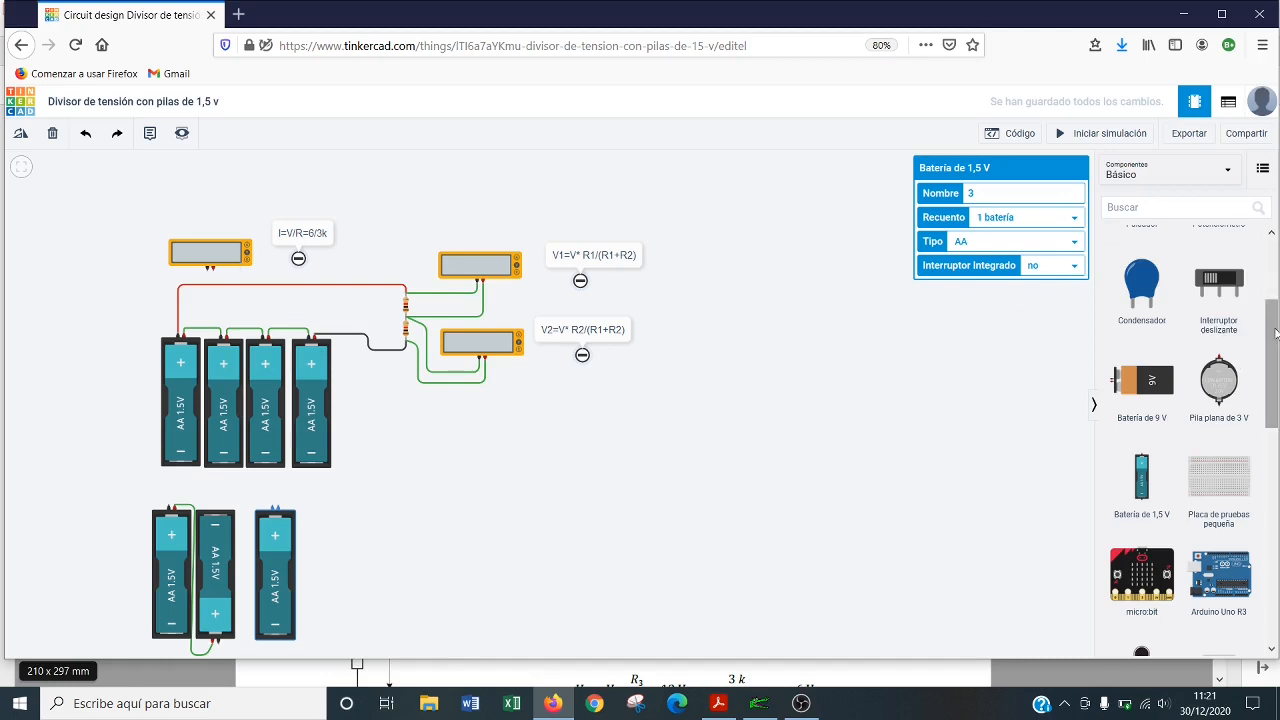
Step: Add a multimeter in the empty area below the multimeter that measures V2
scroll(1275, 333, down, 5)
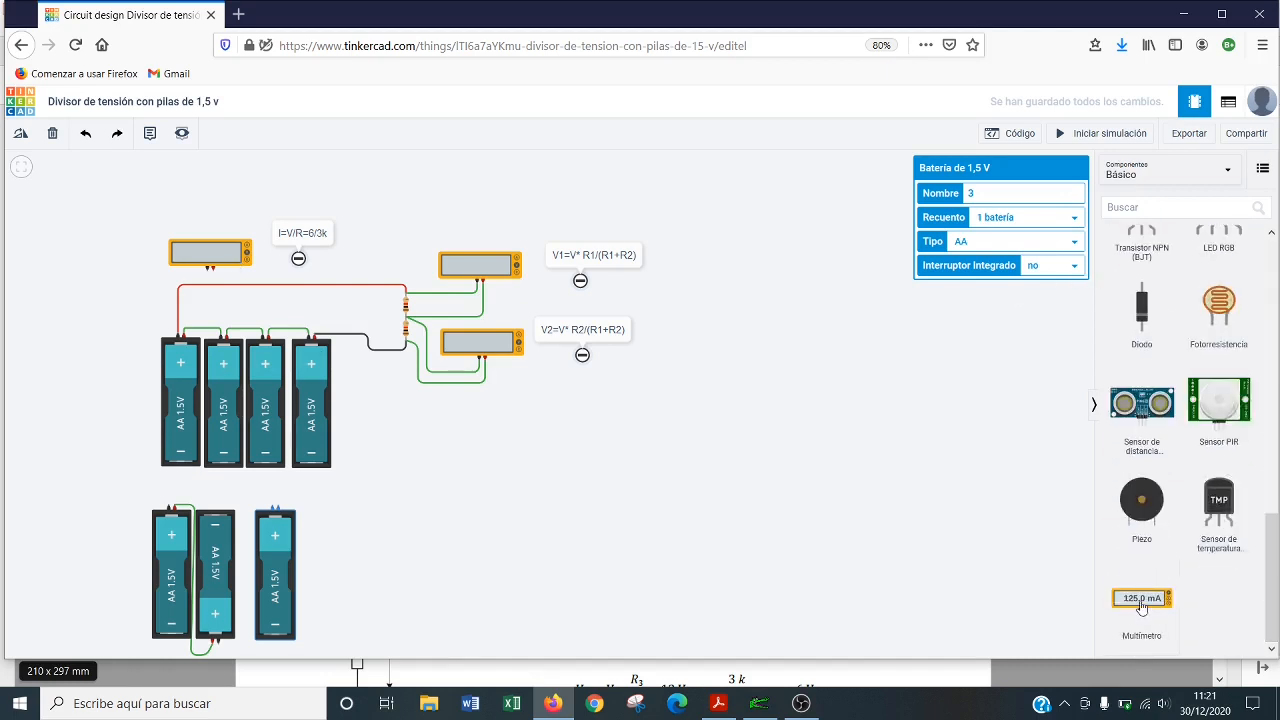
drag(1141, 607, 586, 488)
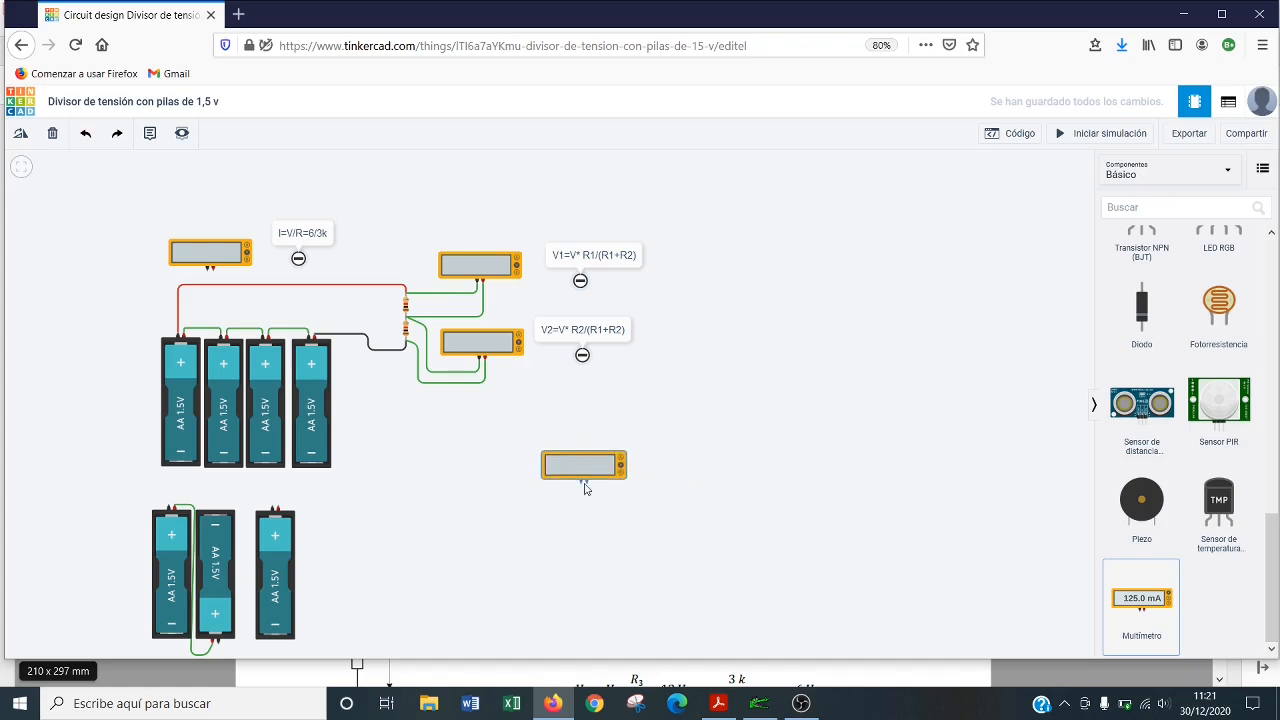
scroll(628, 523, up, 2)
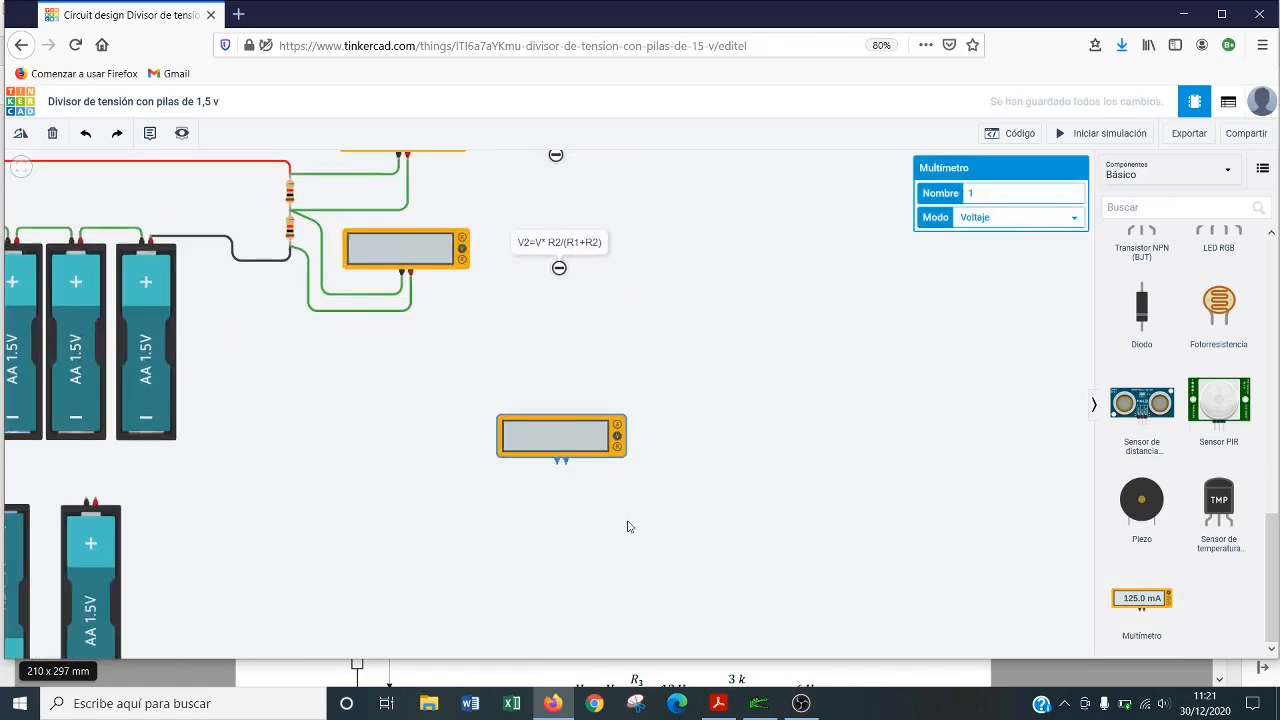
drag(363, 380, 571, 491)
drag(762, 532, 574, 468)
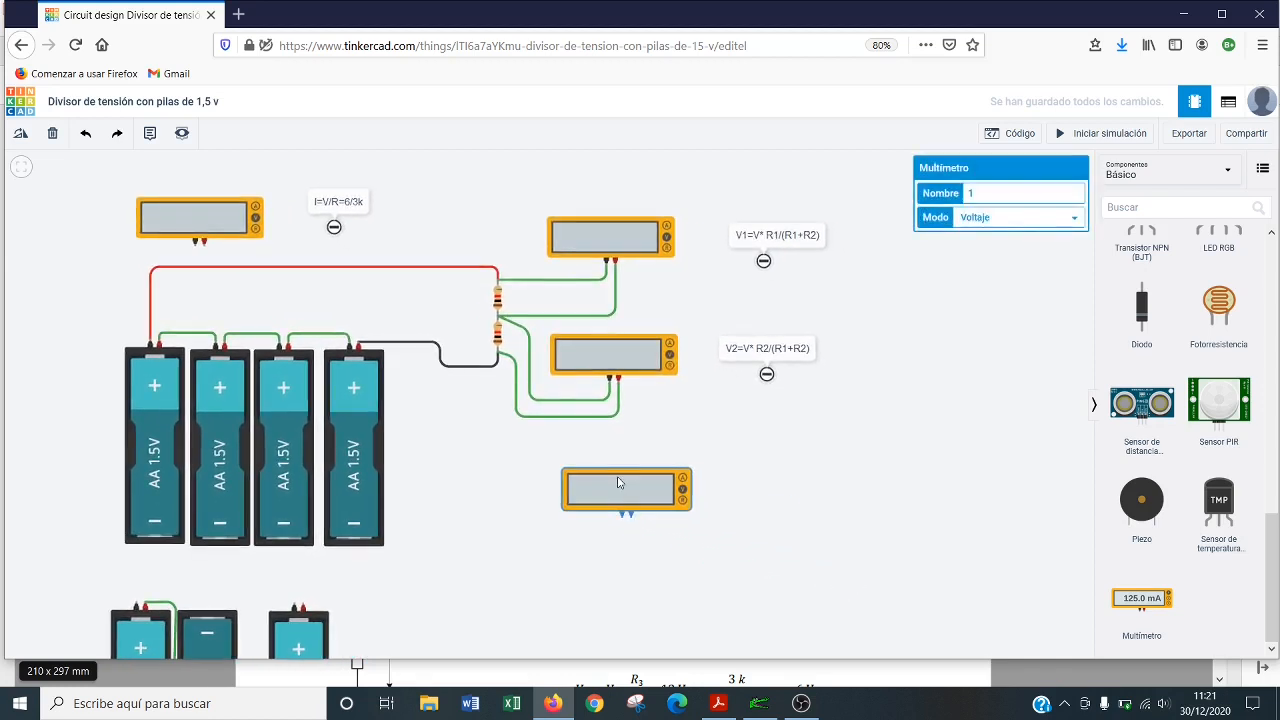
Step: Cycle the new multimeter through the Amperaje, Voltaje and Resistencia modes, ending on Voltaje
click(1041, 227)
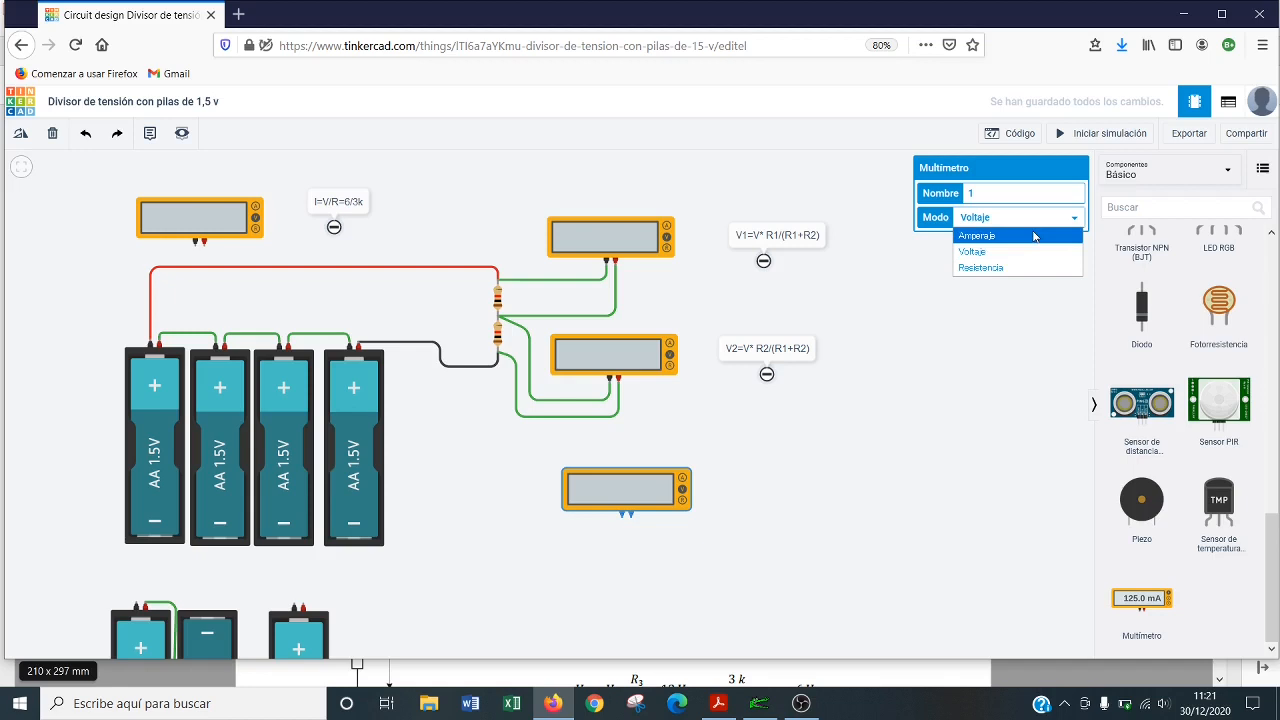
click(1034, 236)
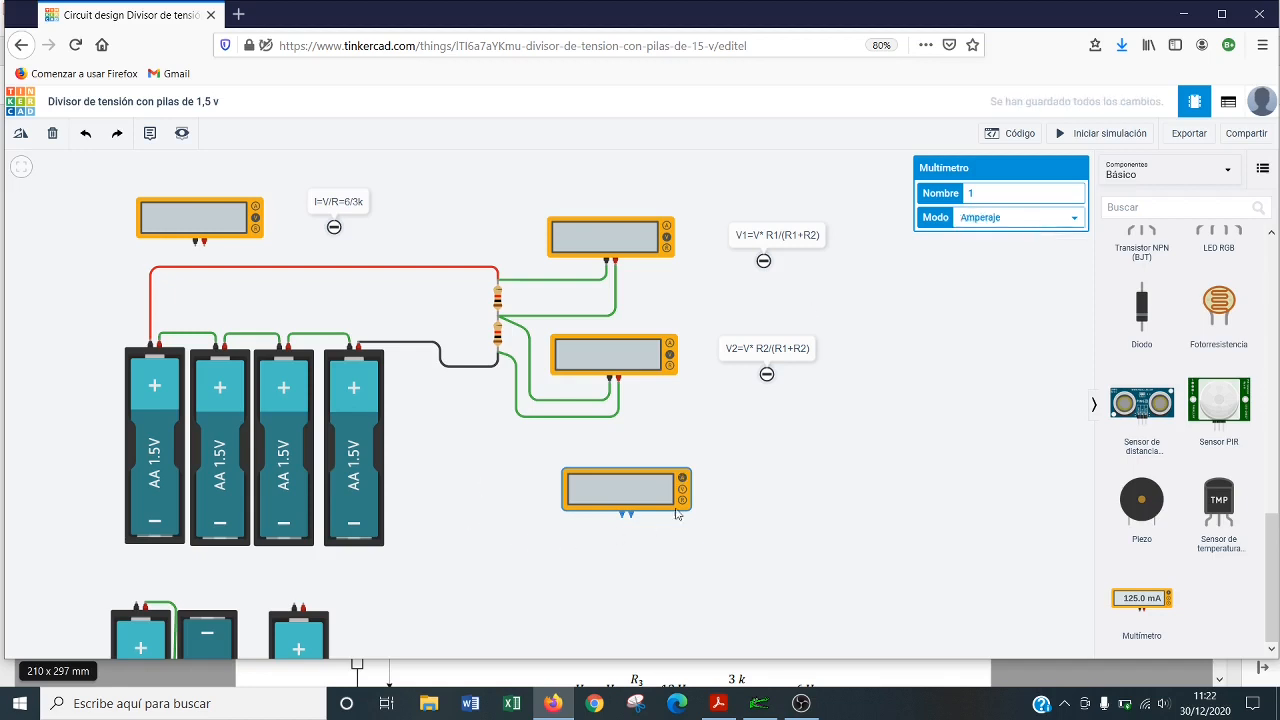
click(1006, 218)
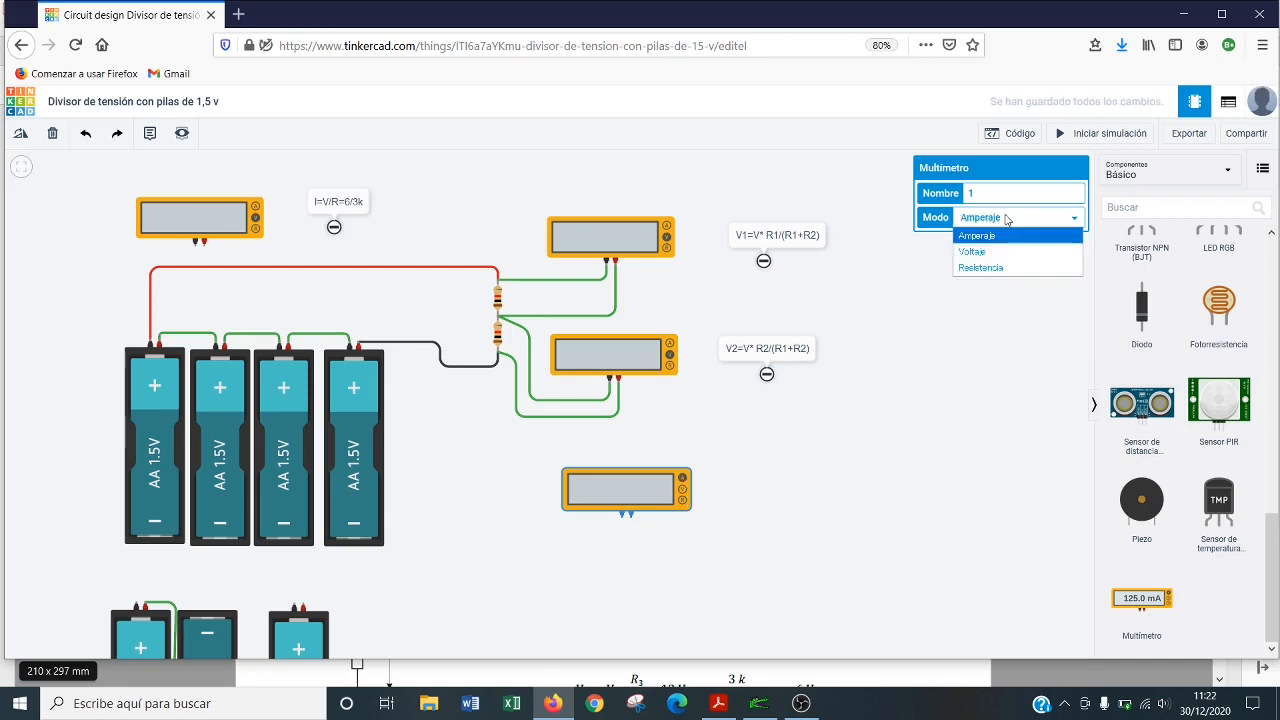
click(1010, 252)
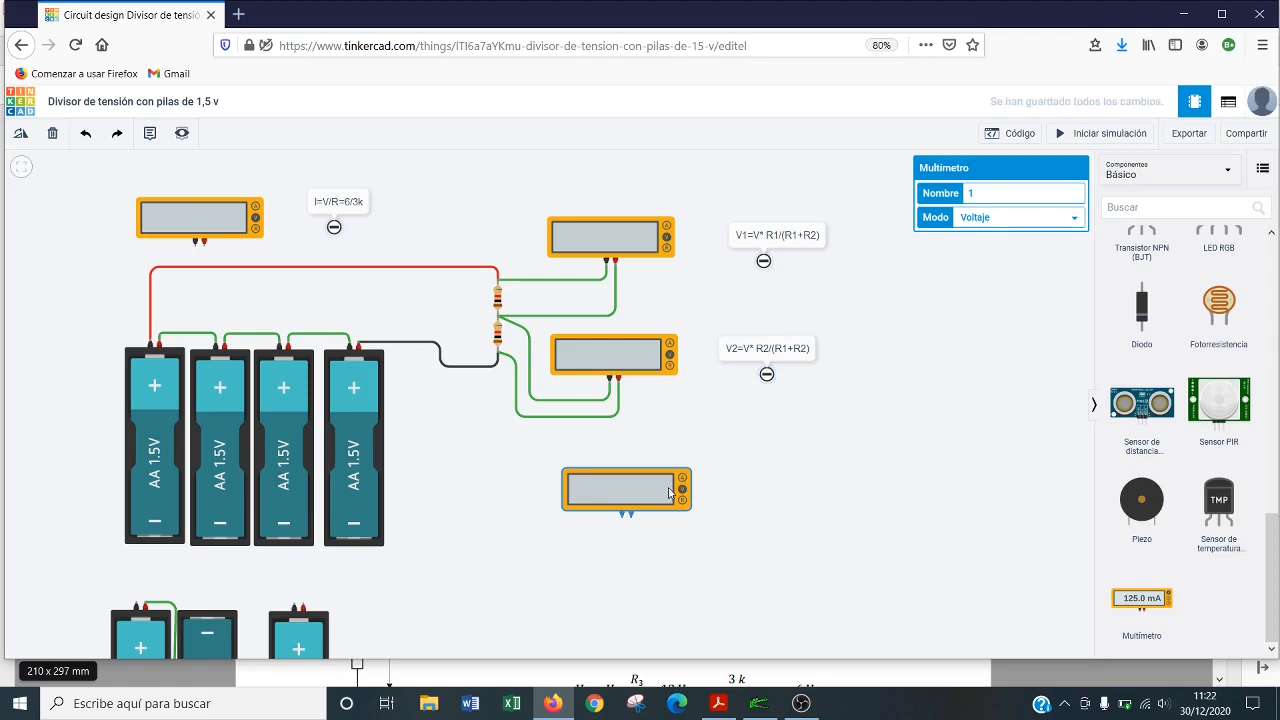
click(1062, 224)
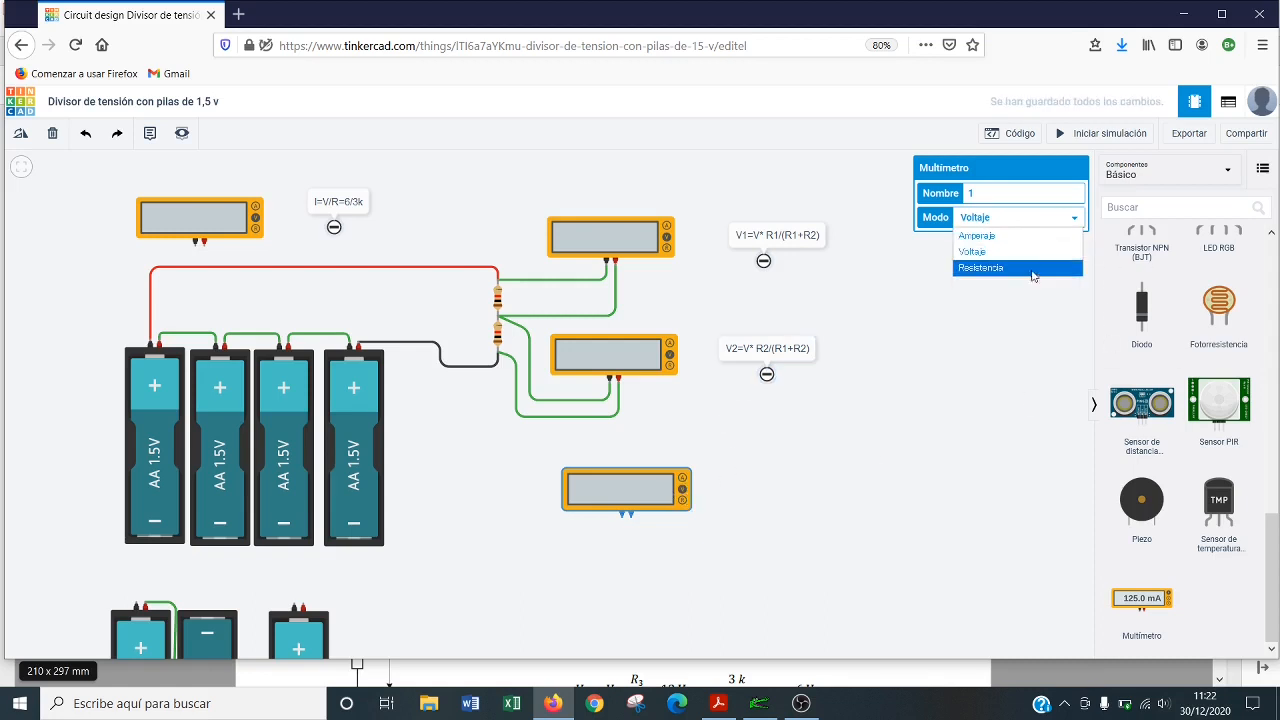
click(1033, 276)
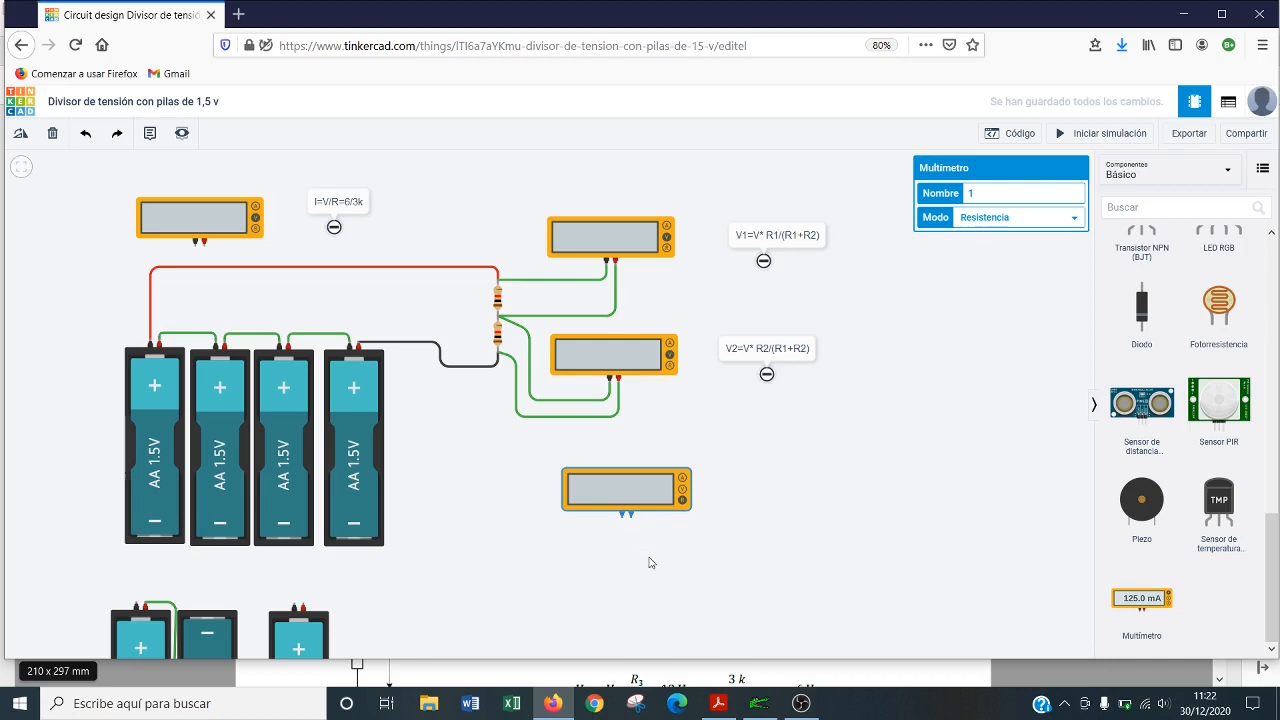
scroll(1143, 345, up, 3)
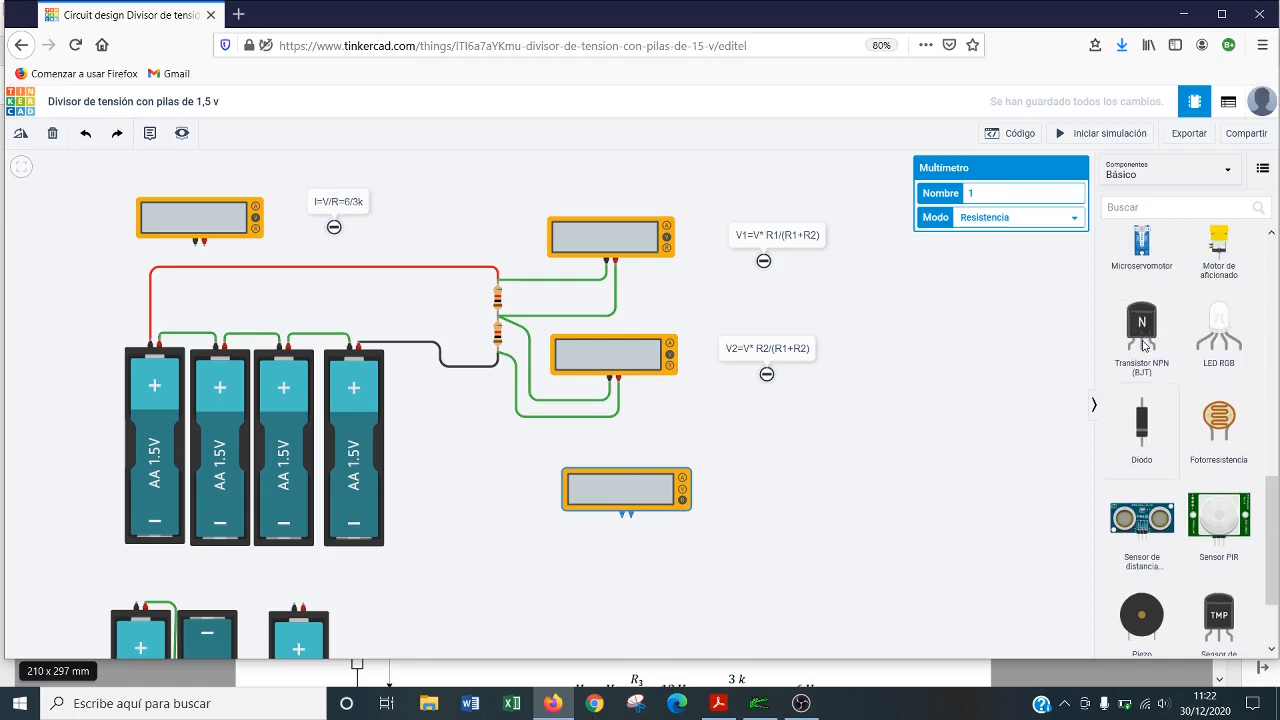
scroll(1143, 345, up, 5)
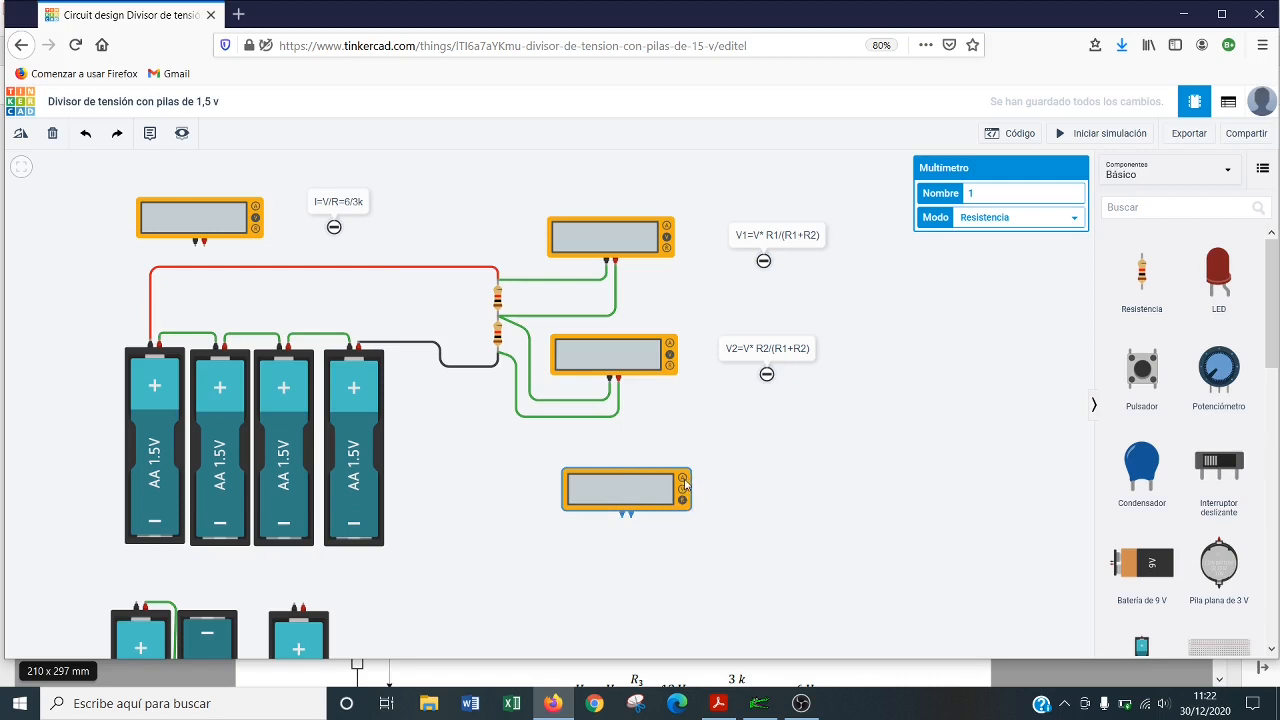
click(998, 220)
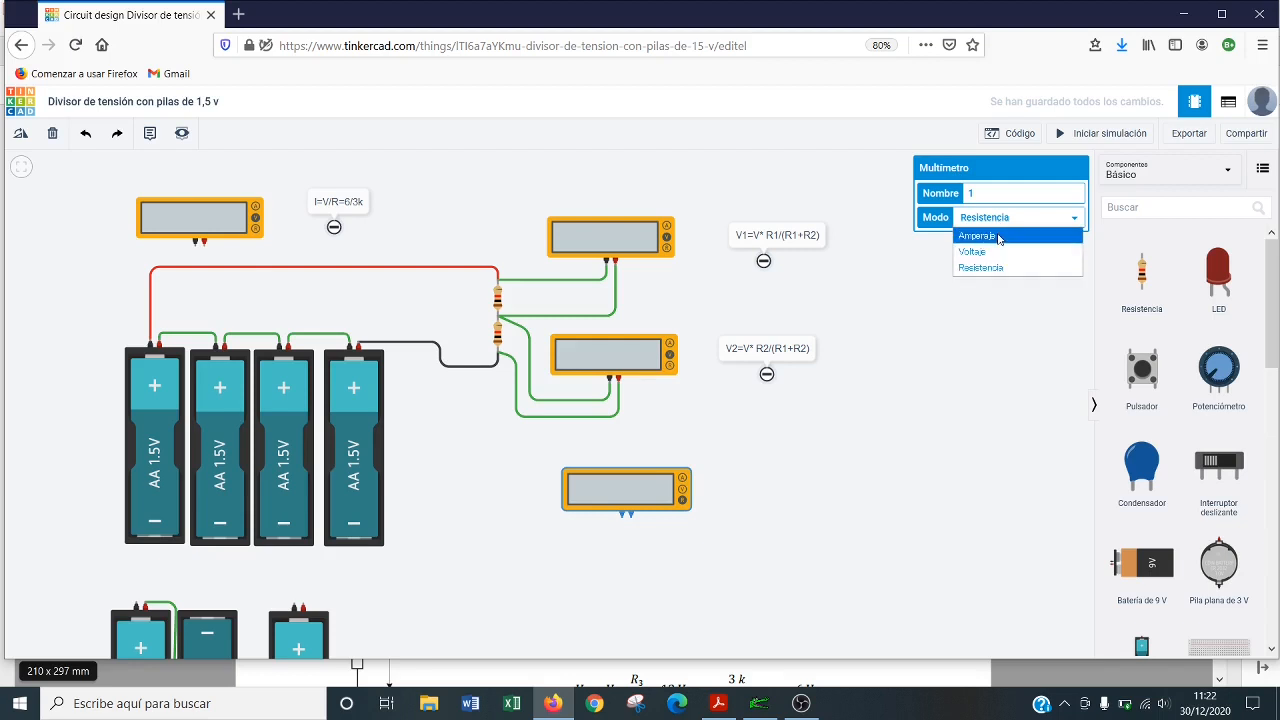
click(997, 236)
click(991, 220)
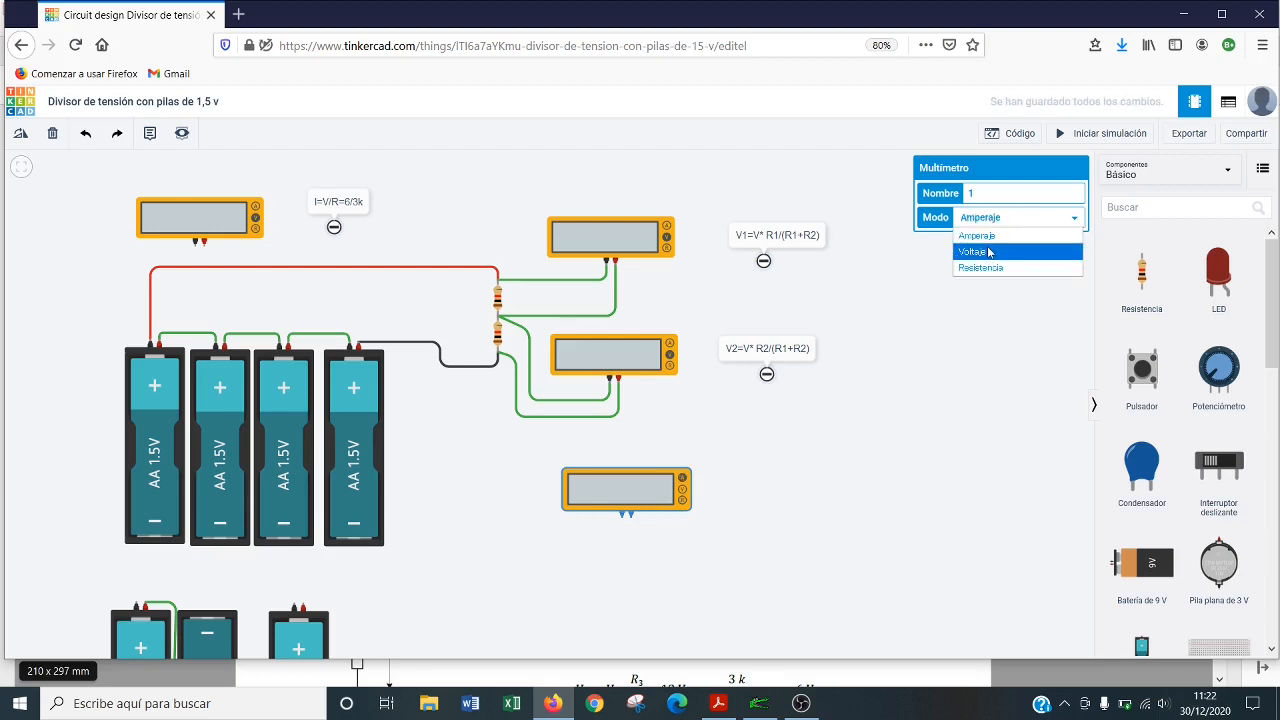
click(988, 252)
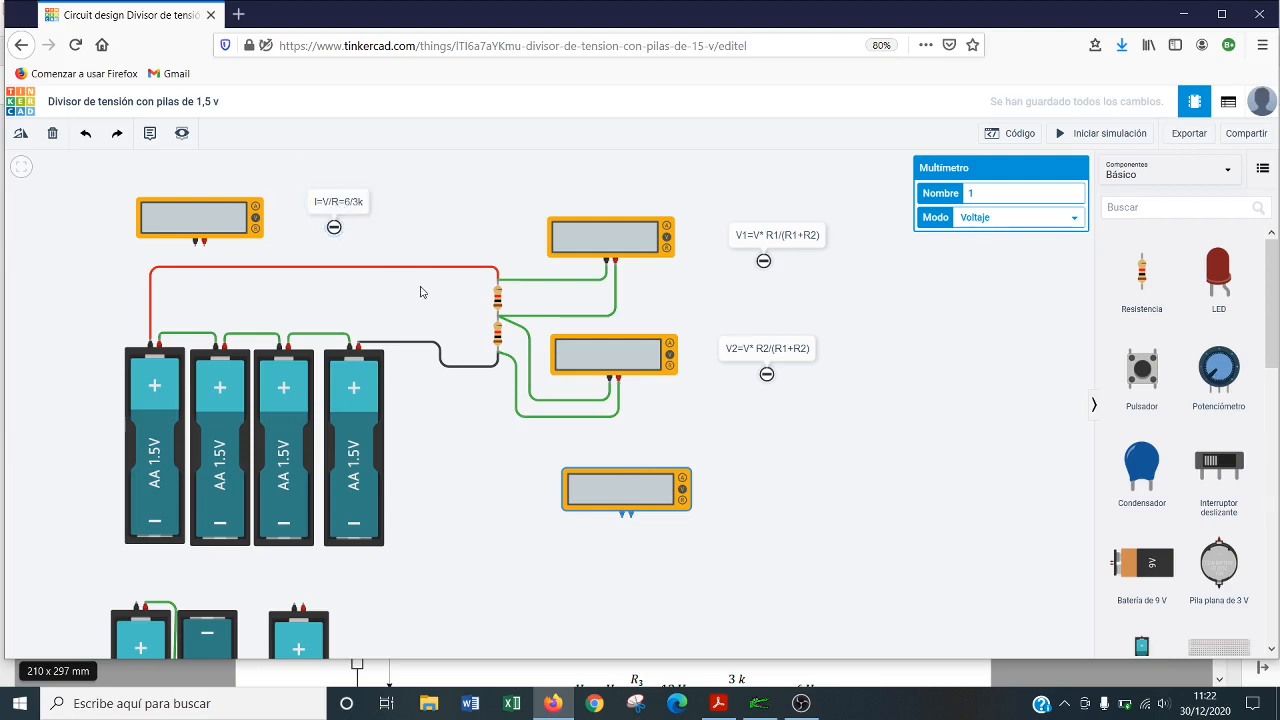
Step: Inspect the settings of the two series resistors and run the simulation to read the voltage across each, stopping it when done
click(500, 302)
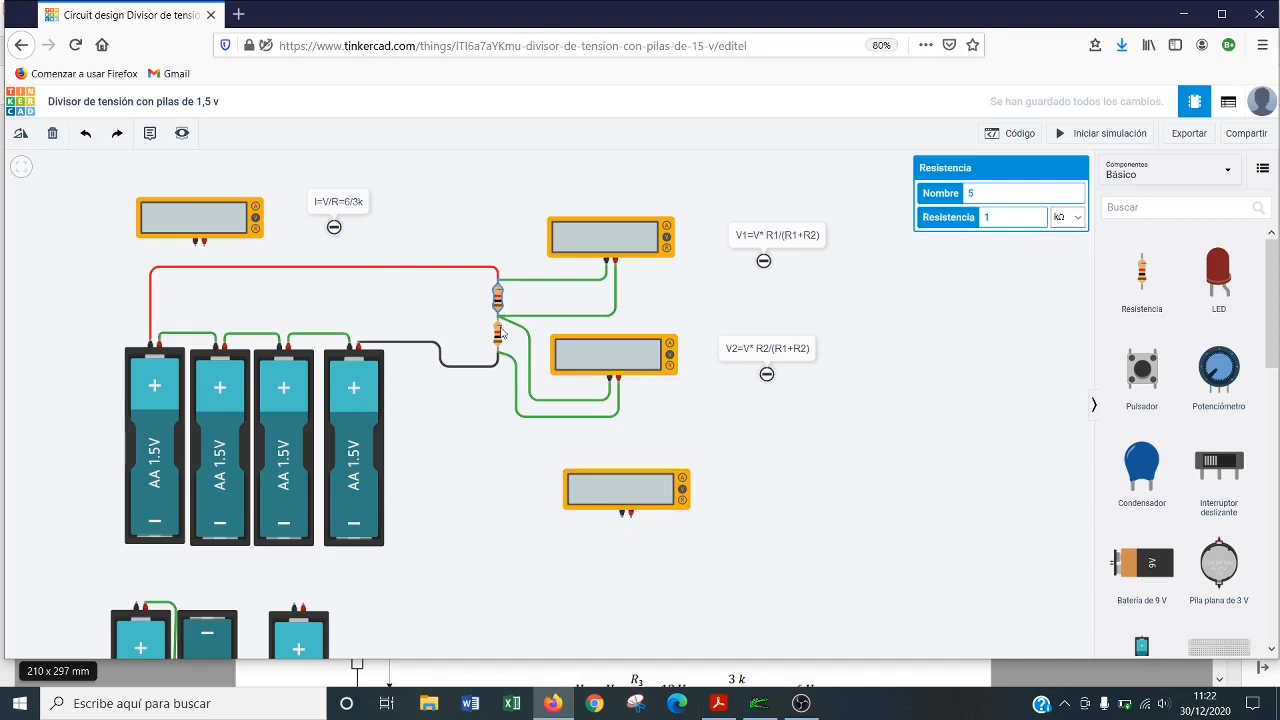
click(499, 339)
click(497, 298)
click(498, 340)
click(497, 298)
click(499, 342)
click(1100, 133)
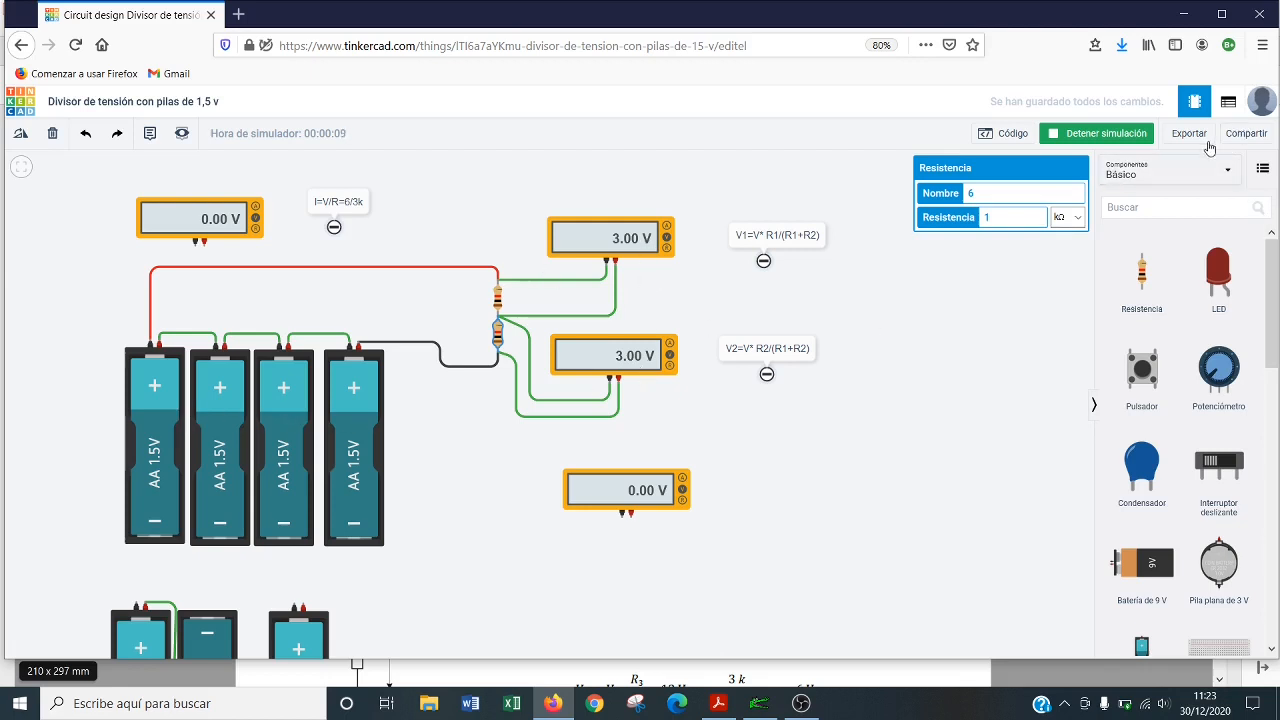
click(1104, 134)
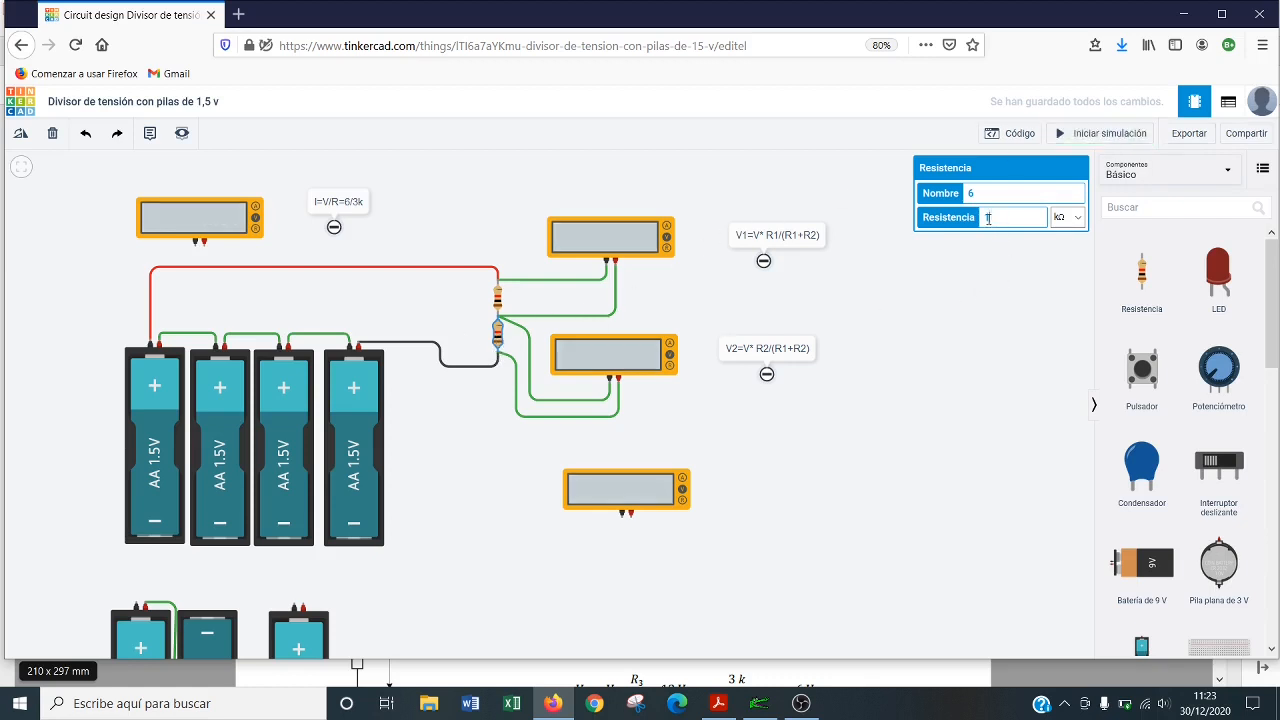
Step: Set the lower series resistor to 2 kΩ and check the values of both resistors
key(BackSpace)
click(970, 311)
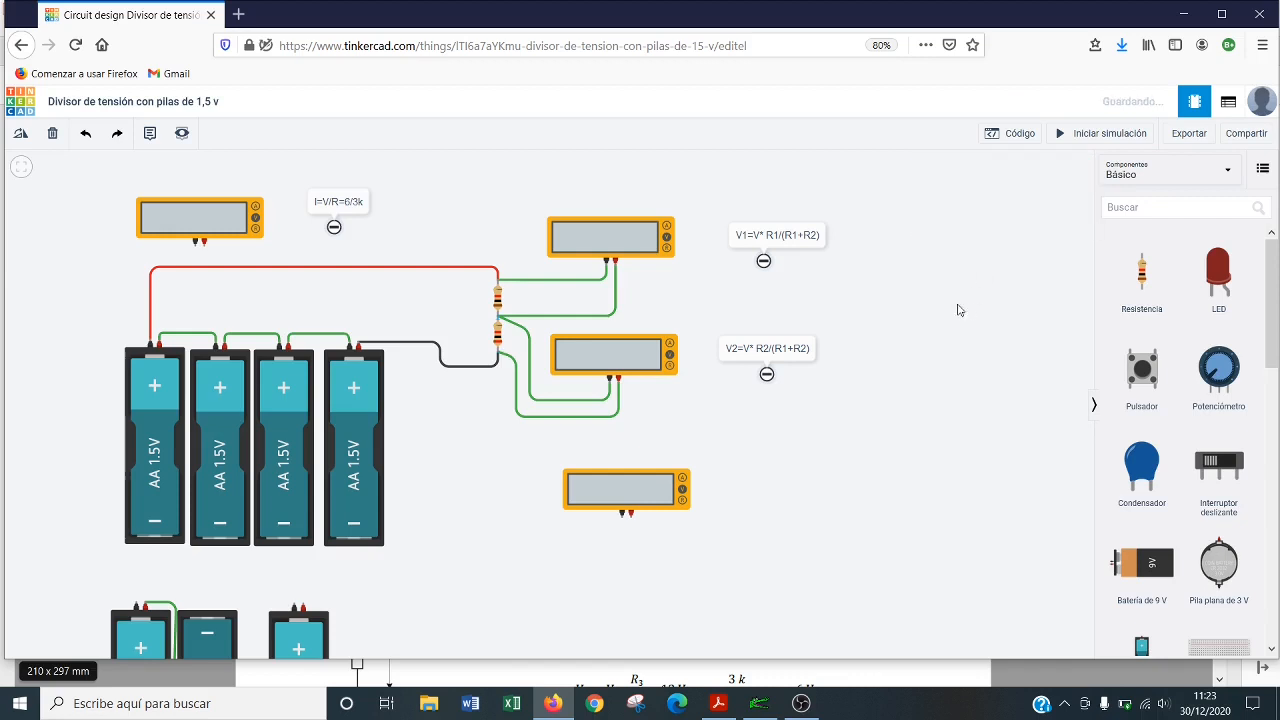
click(498, 300)
click(498, 334)
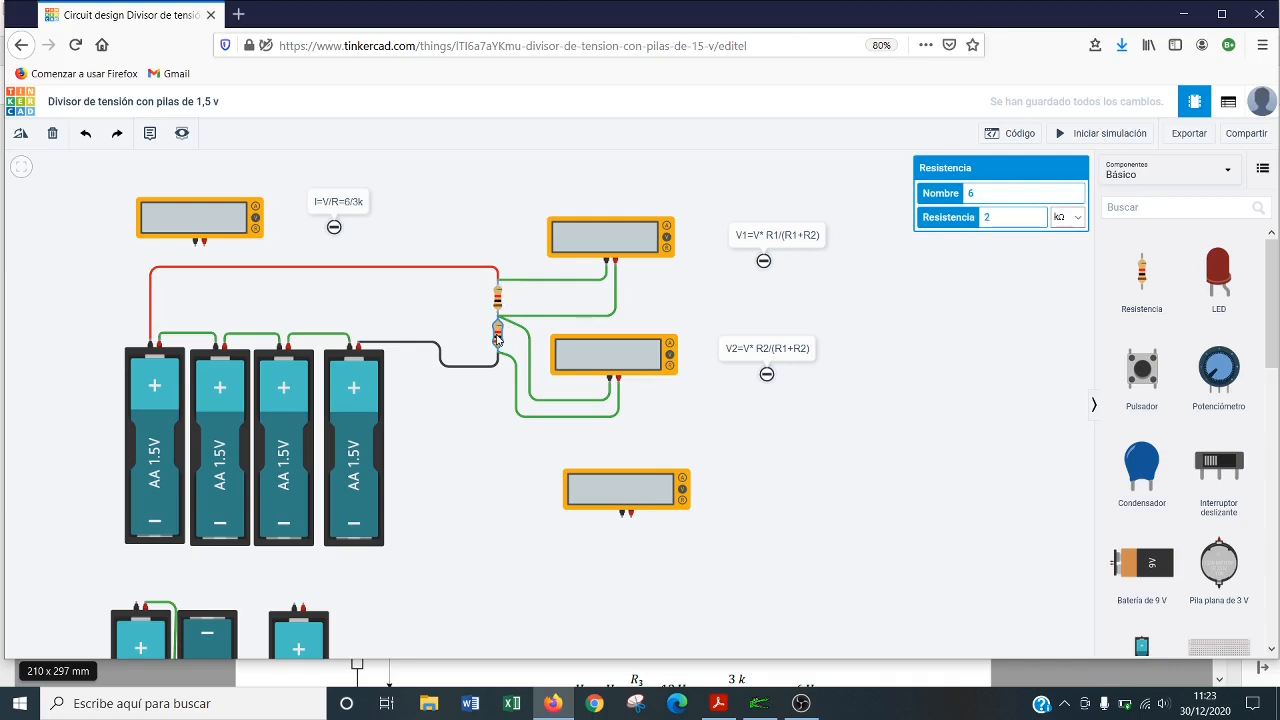
click(498, 297)
click(497, 340)
click(498, 298)
Step: Run the simulation to read both voltages with the changed resistor, check the lower resistor's value, and stop the simulation
click(1096, 141)
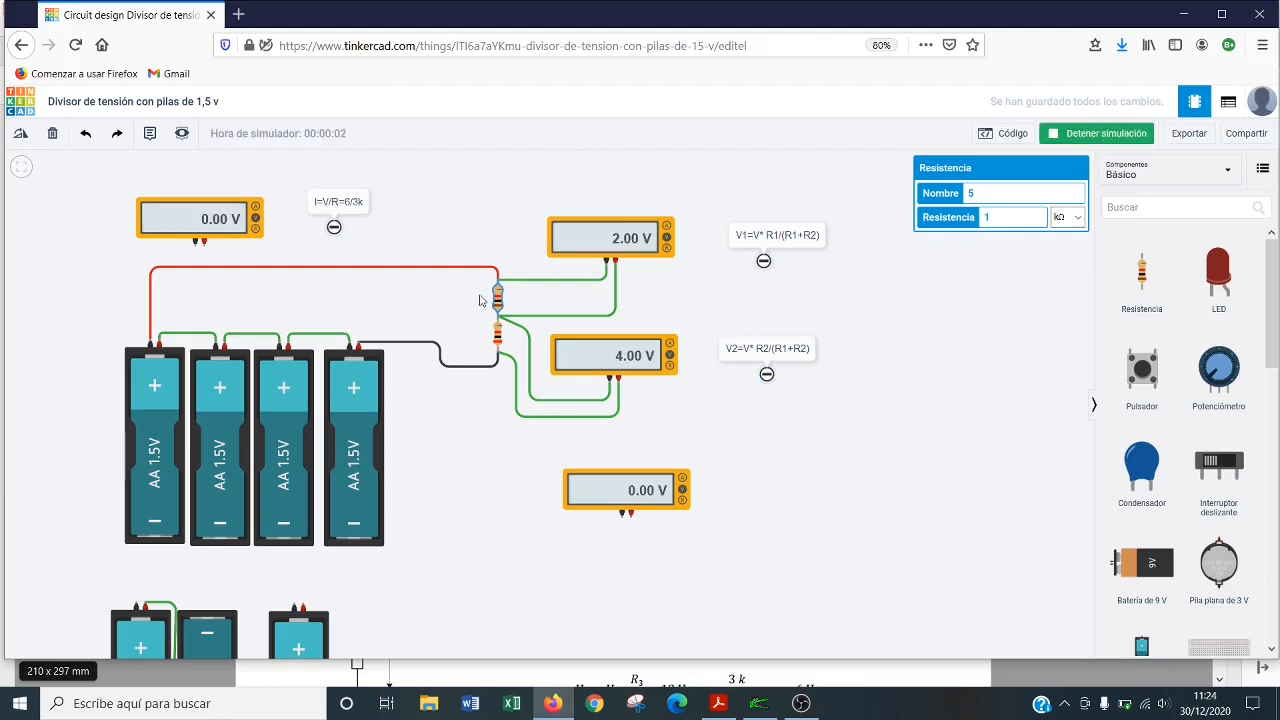
click(498, 334)
click(1058, 136)
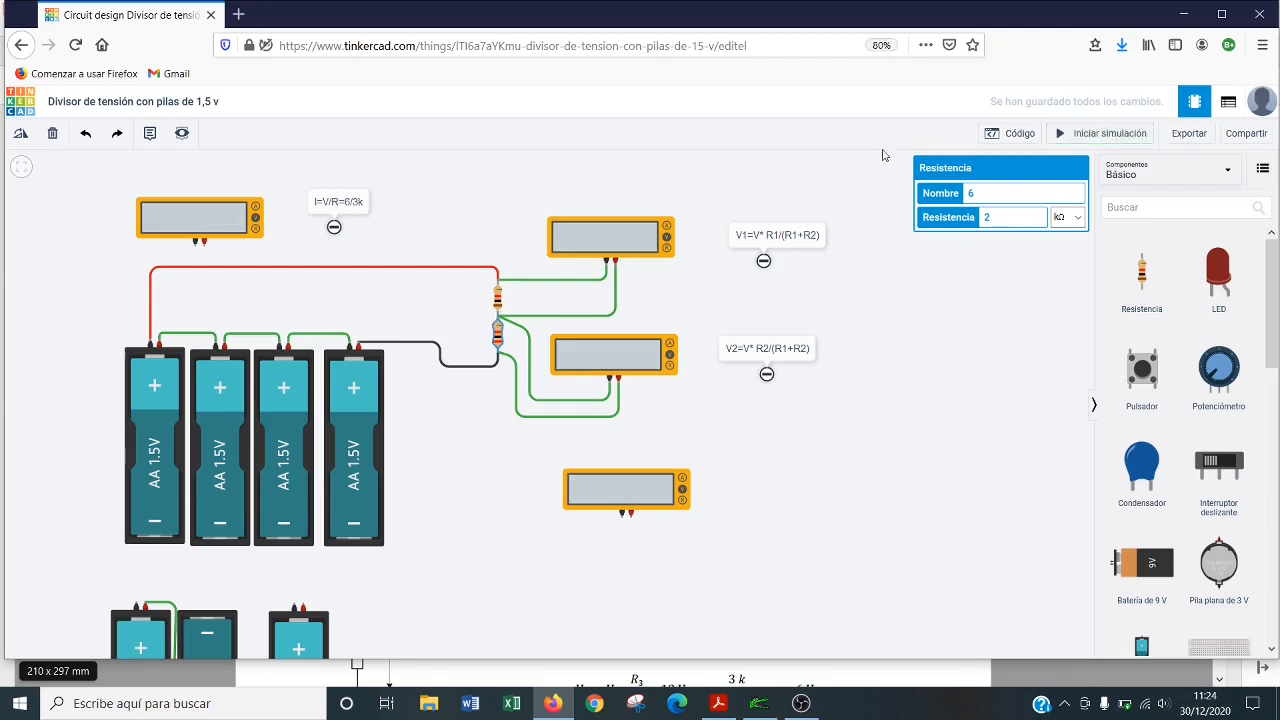
Step: Set the unconnected multimeter beside the I=V/R note to Amperaje mode
click(233, 222)
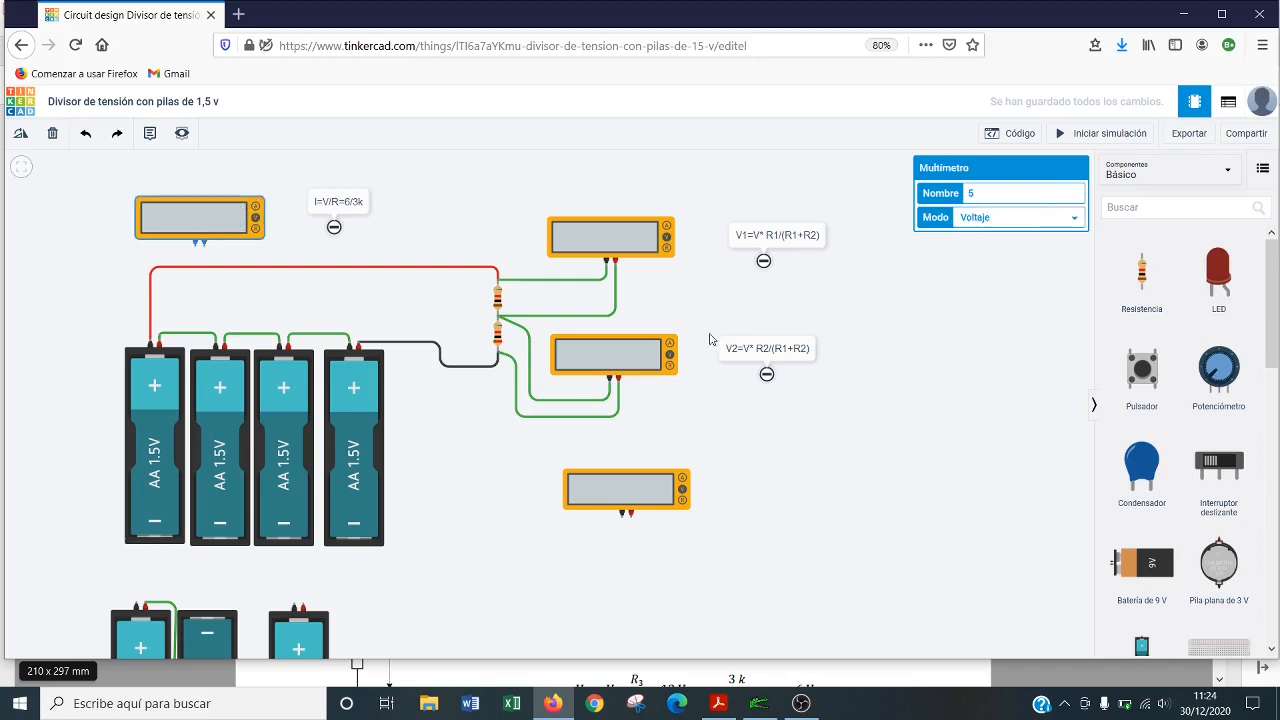
click(1053, 217)
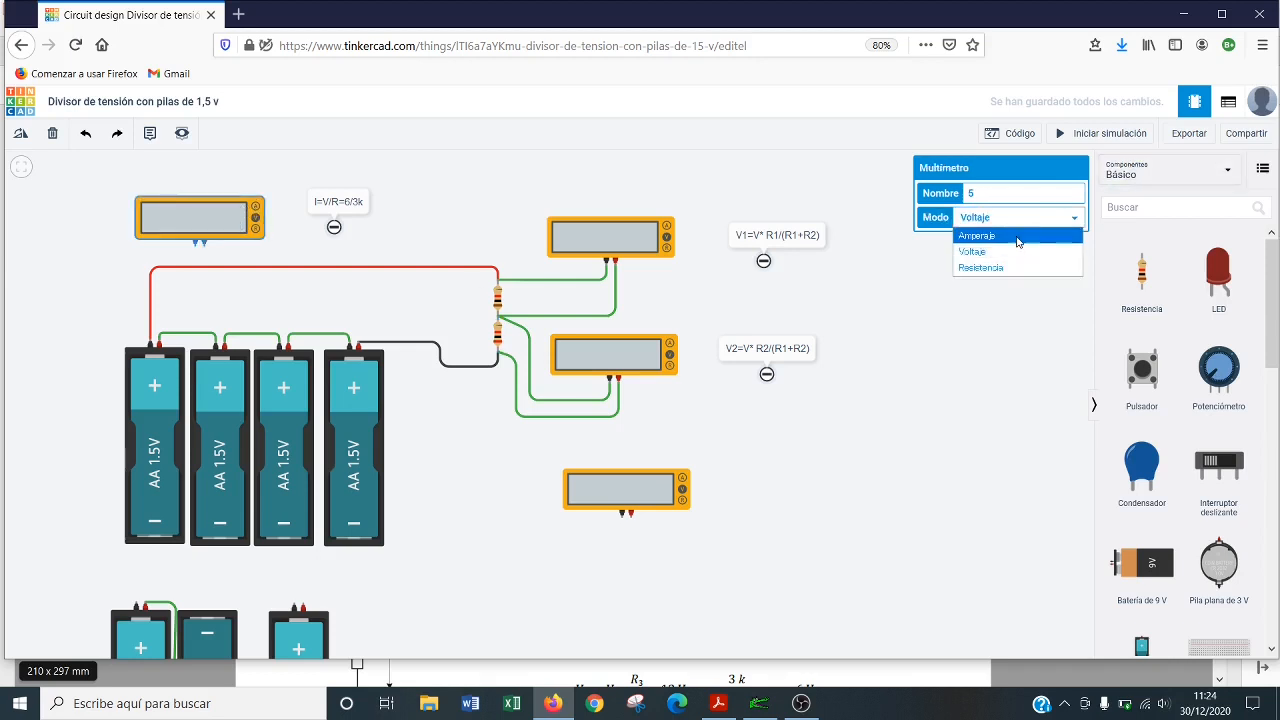
click(1017, 237)
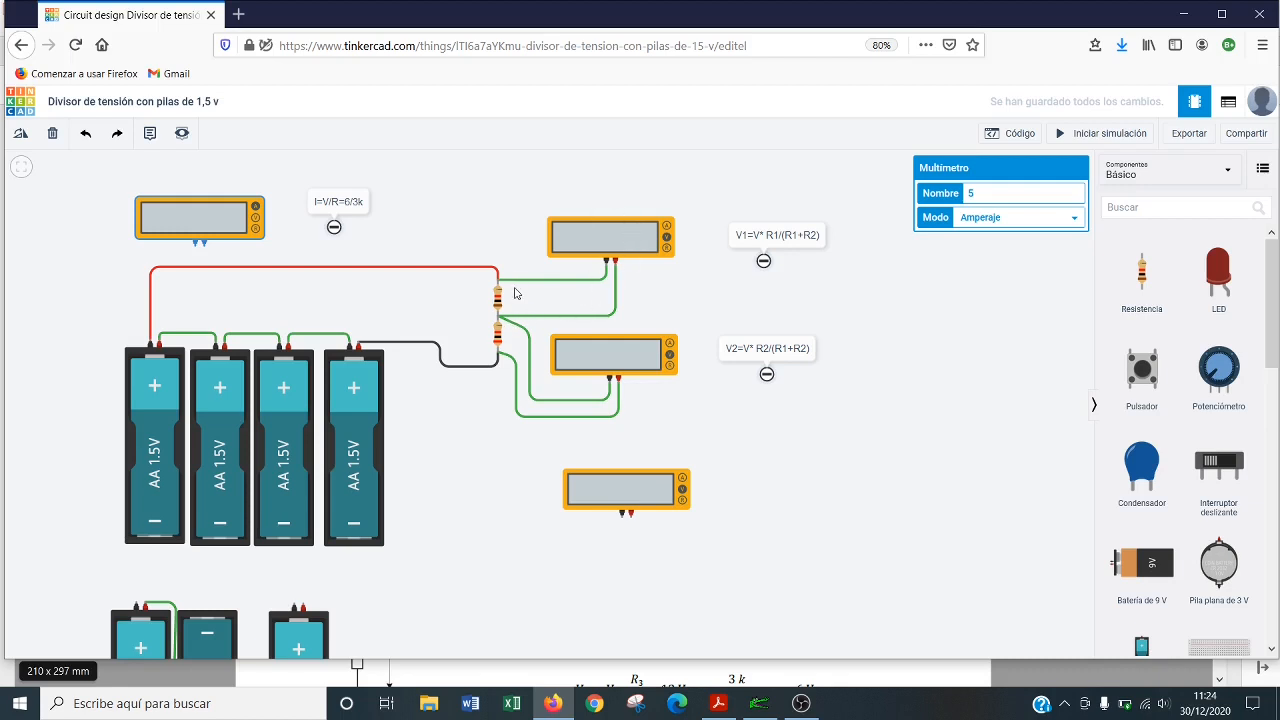
Step: Delete the red wire between the first battery and the upper resistor, and wire that battery terminal to the ammeter's negative terminal
click(276, 269)
key(Delete)
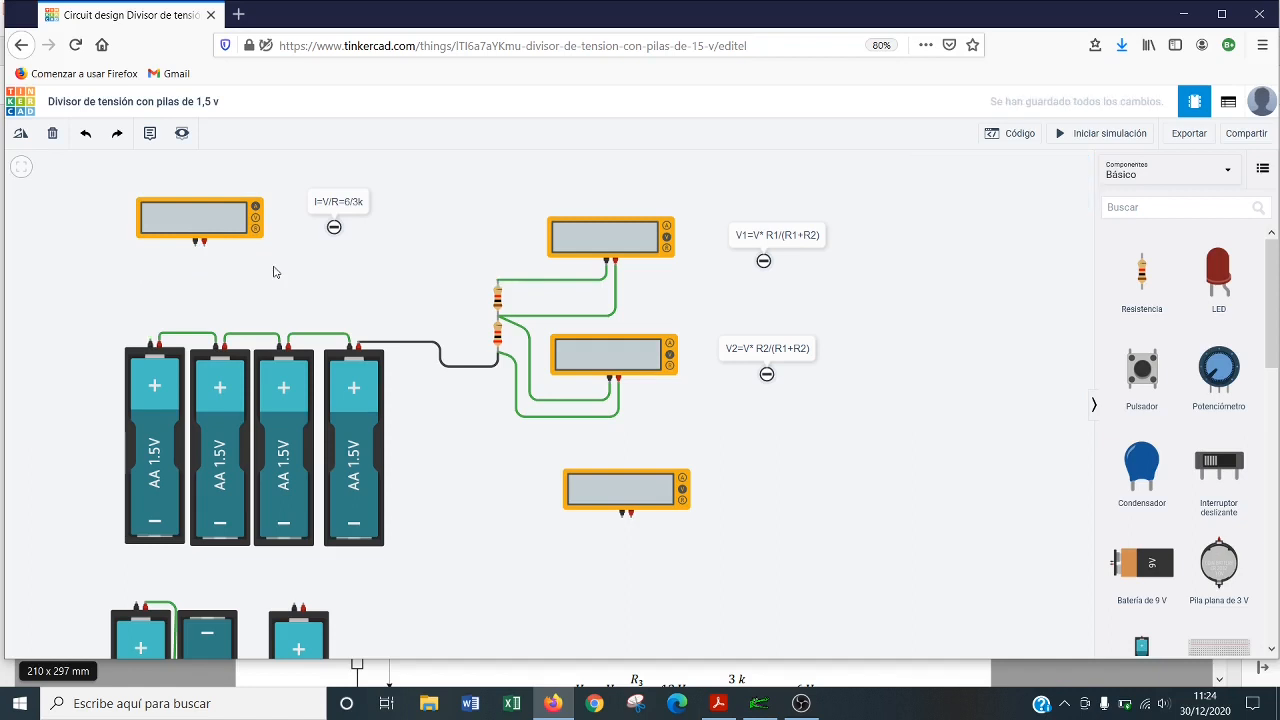
click(153, 343)
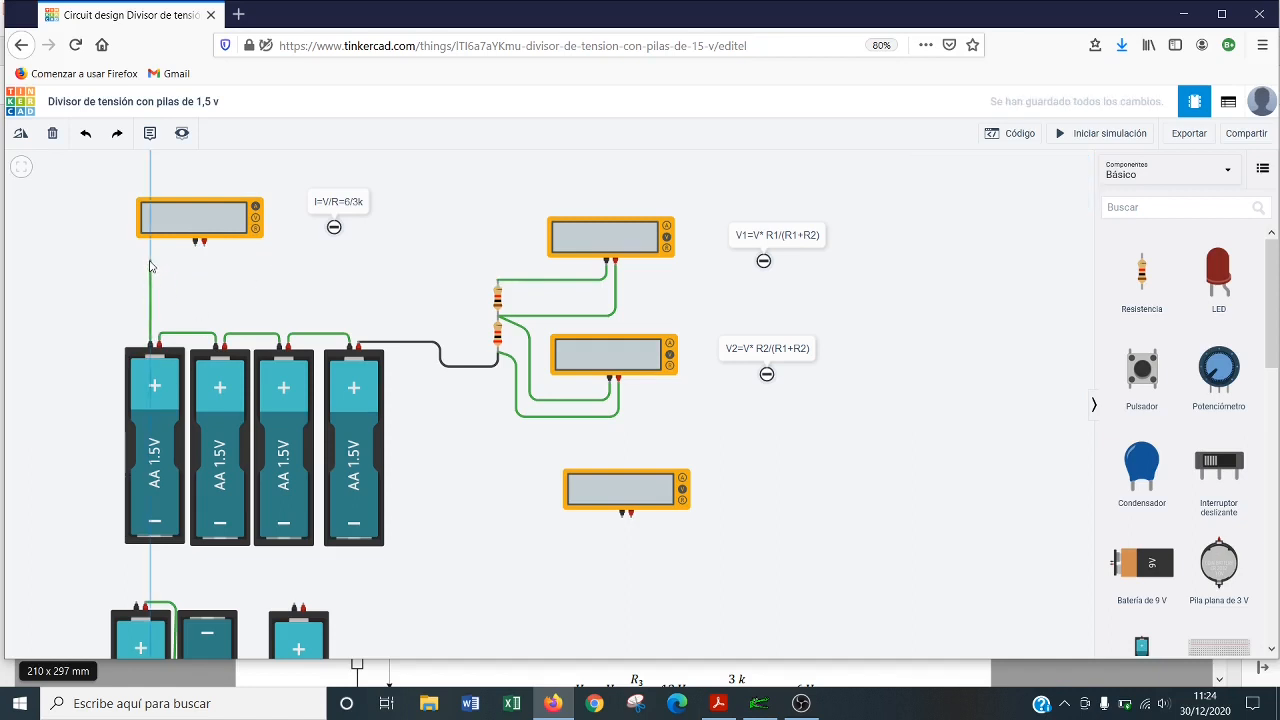
click(201, 245)
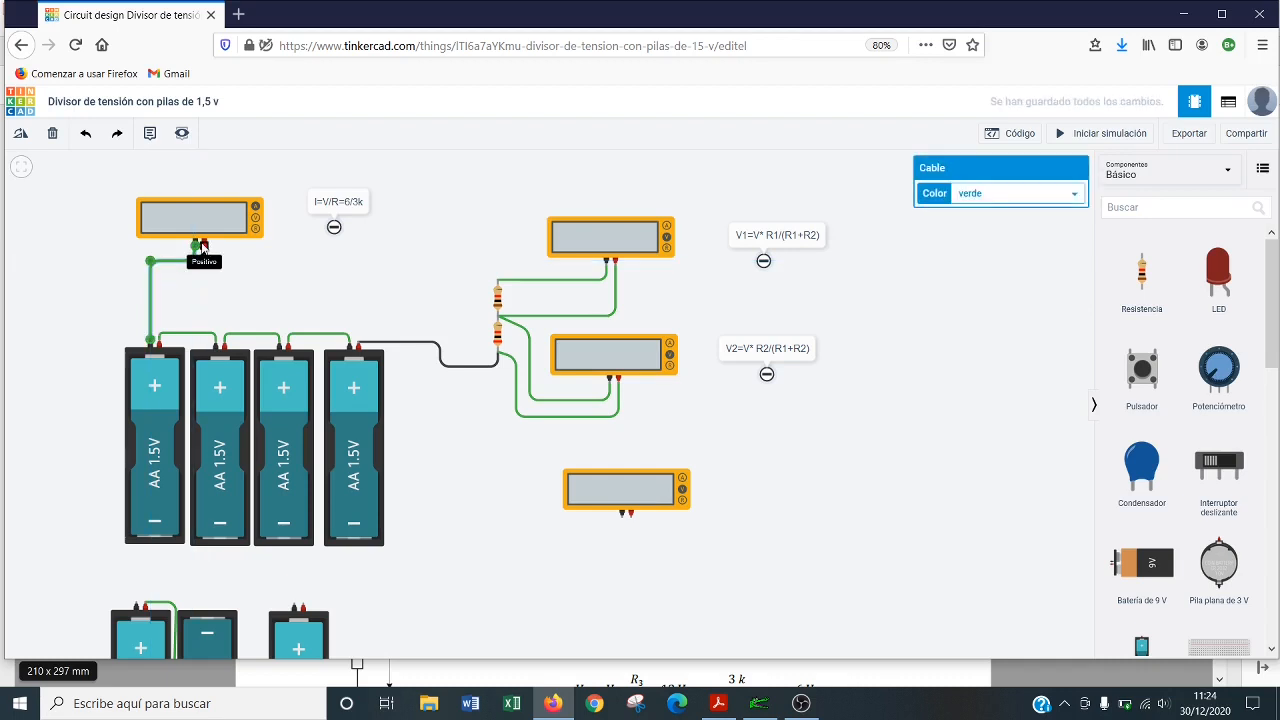
Step: Wire the ammeter's positive terminal to the upper resistor's Terminal 2, routing the cable with right-angle bends
click(202, 245)
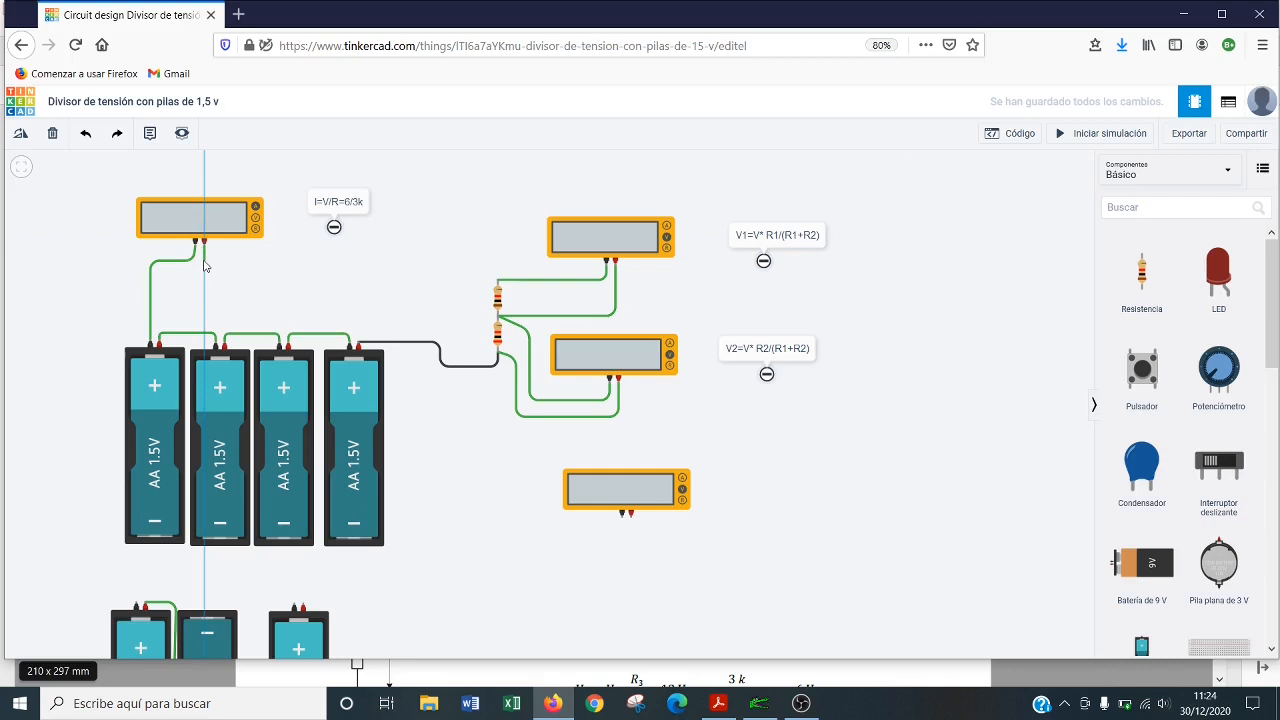
click(205, 261)
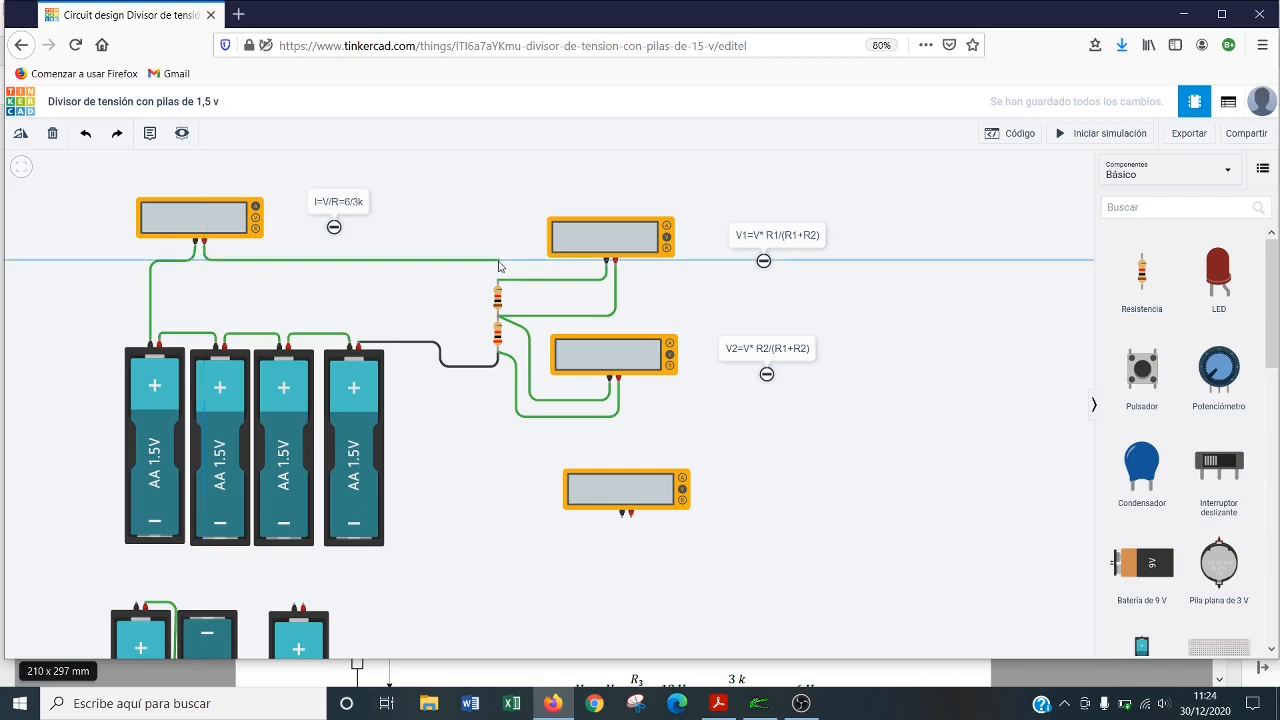
click(497, 262)
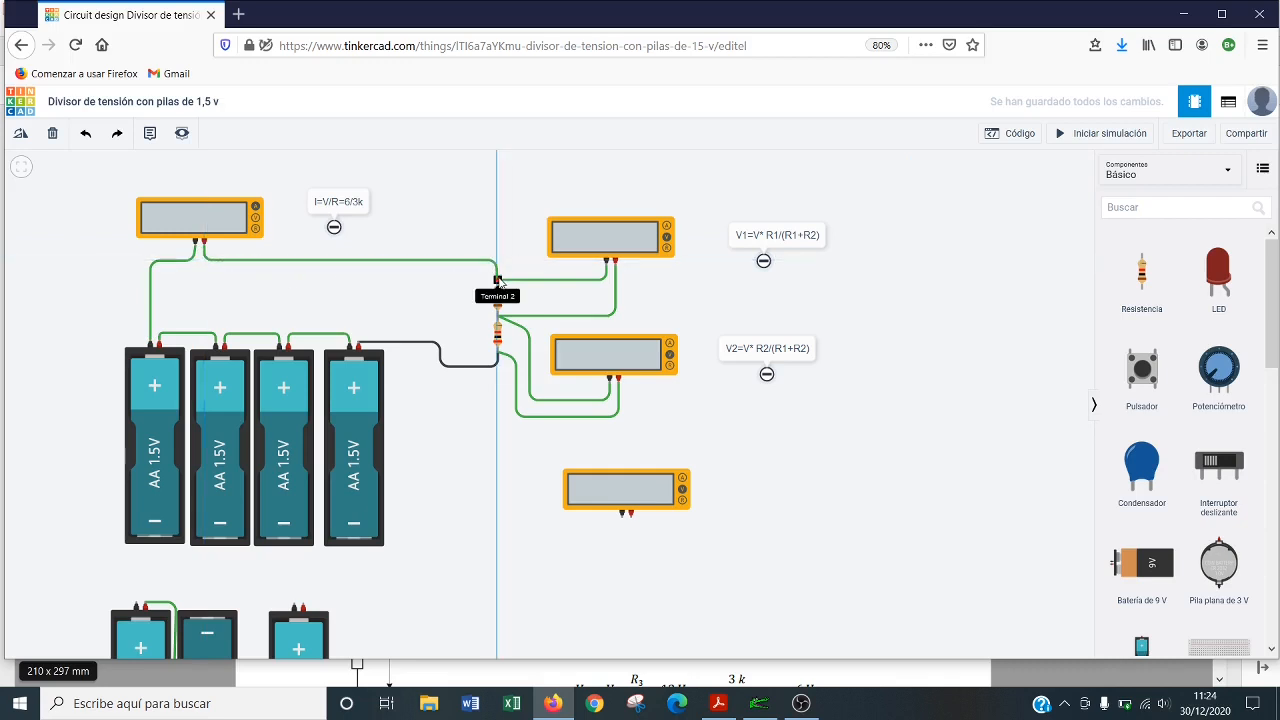
click(497, 281)
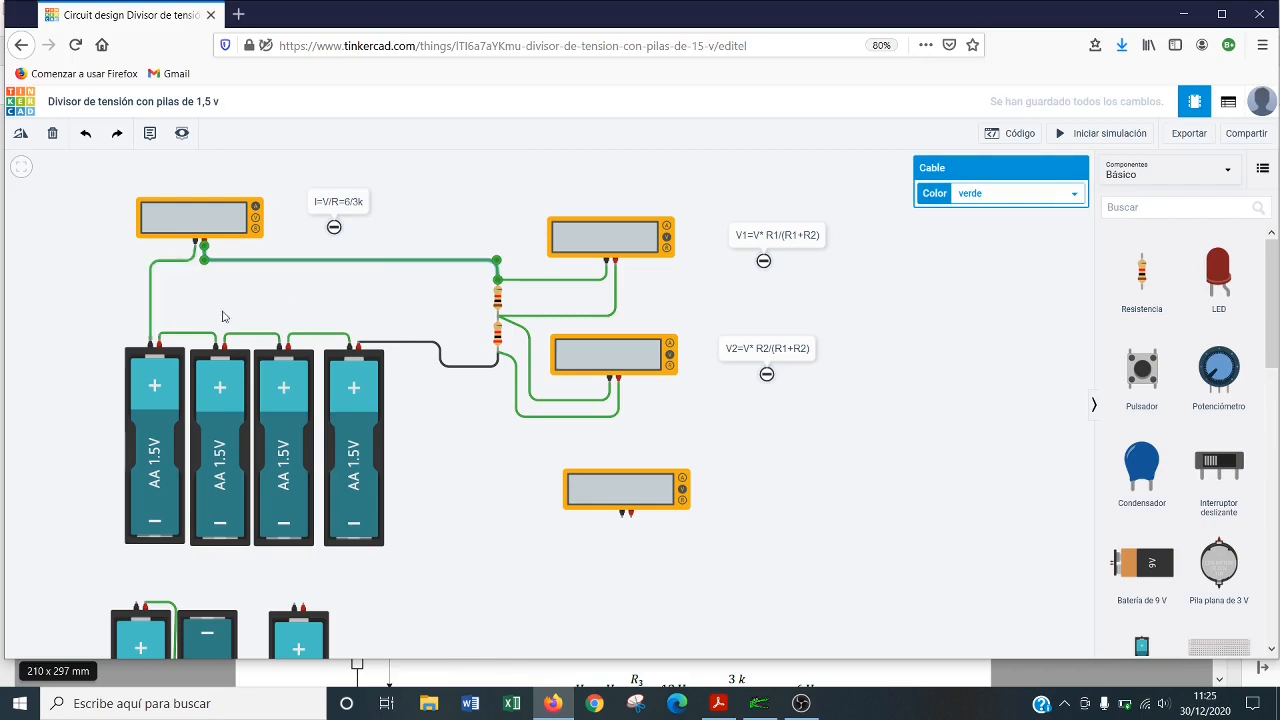
Step: Change the colour of the cable between the last battery and the lower resistor to red (rojo)
click(422, 355)
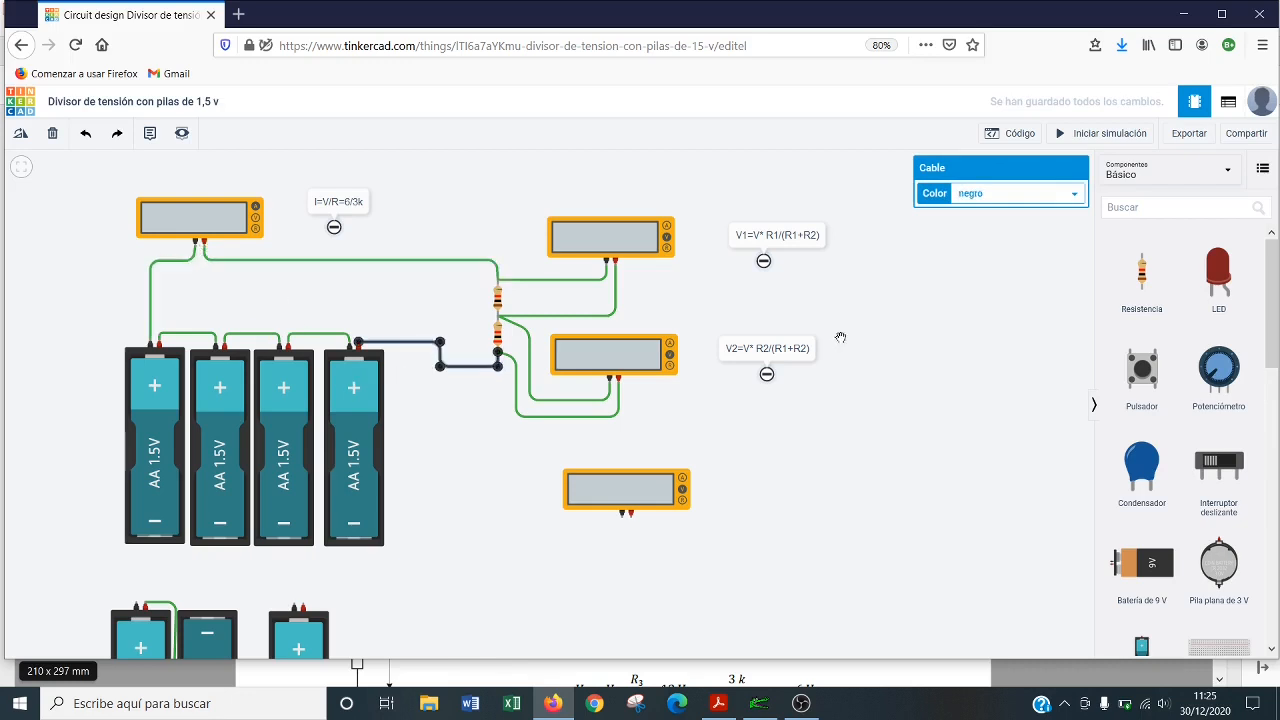
click(1035, 200)
click(1022, 228)
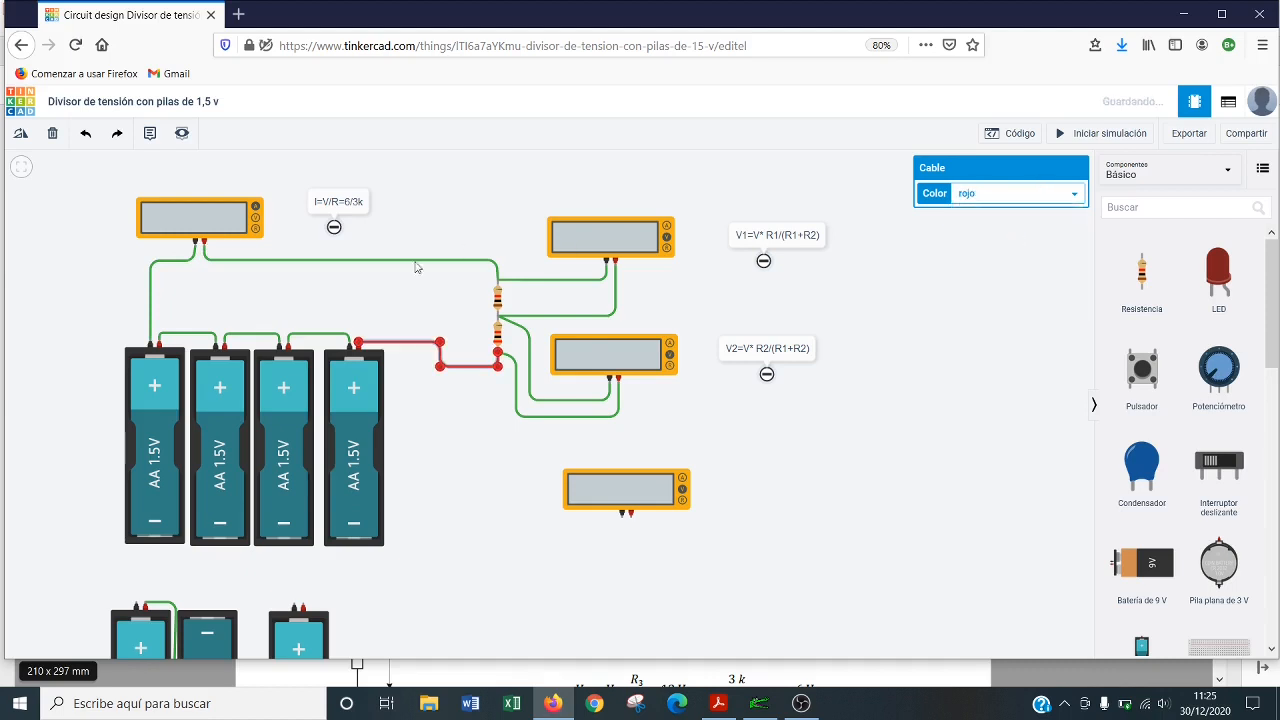
Step: Change both ammeter cables, one to the first battery and one to the upper resistor, to black (negro)
click(174, 262)
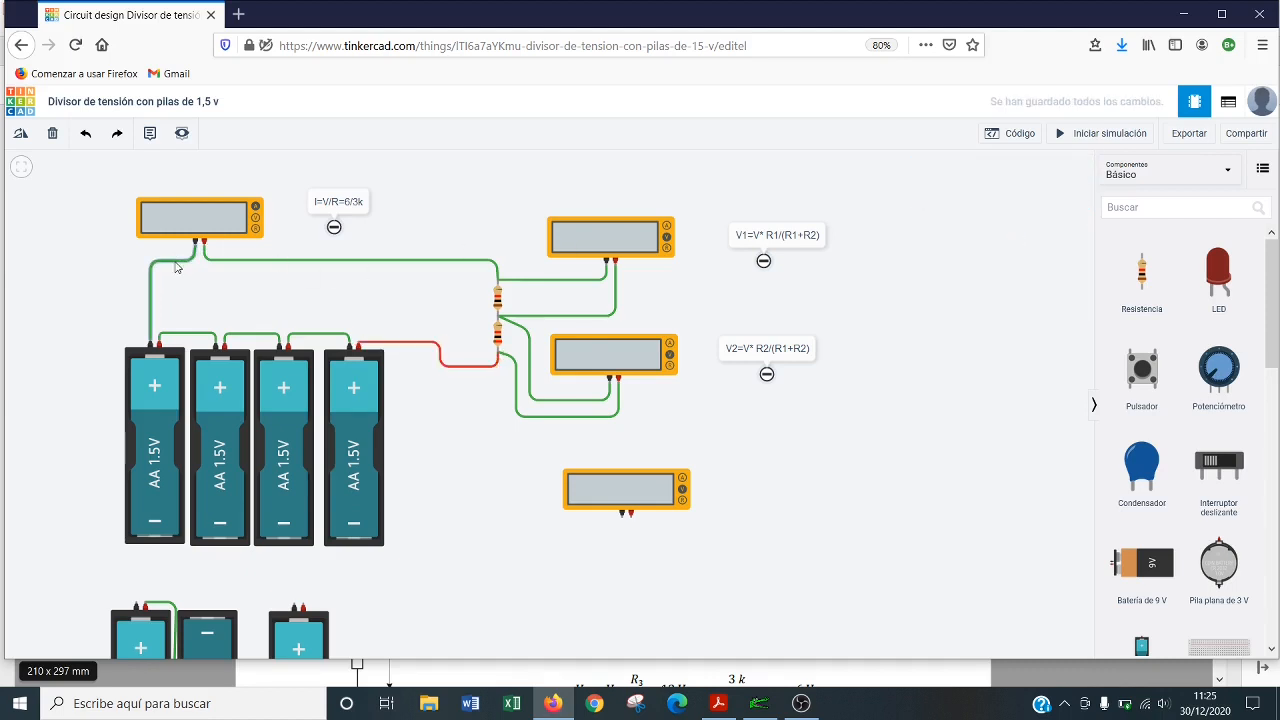
click(176, 262)
click(988, 200)
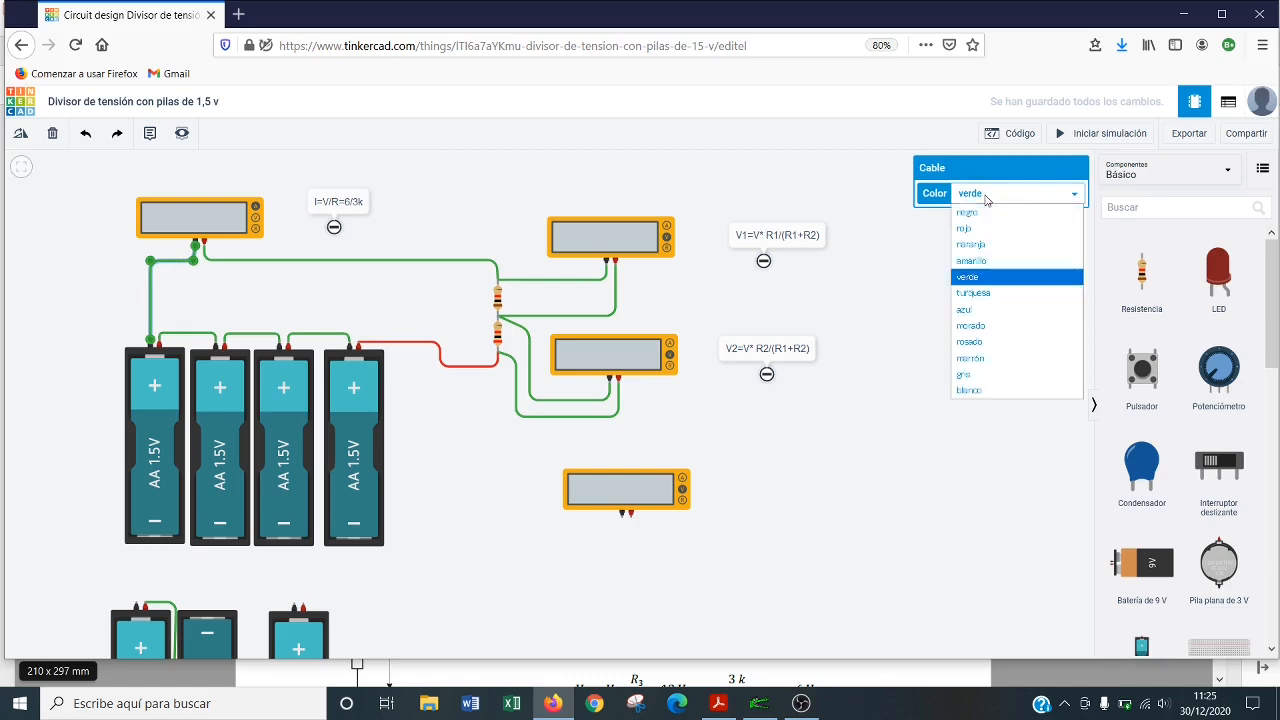
click(987, 218)
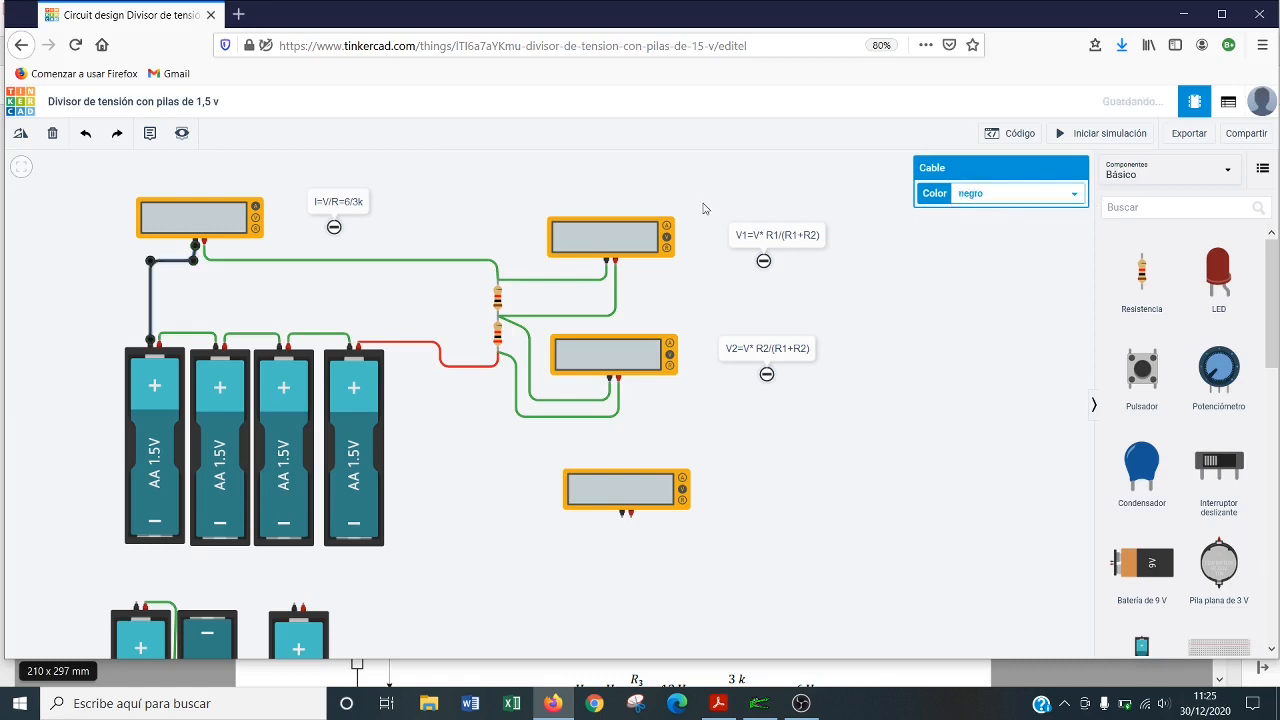
click(472, 269)
click(473, 263)
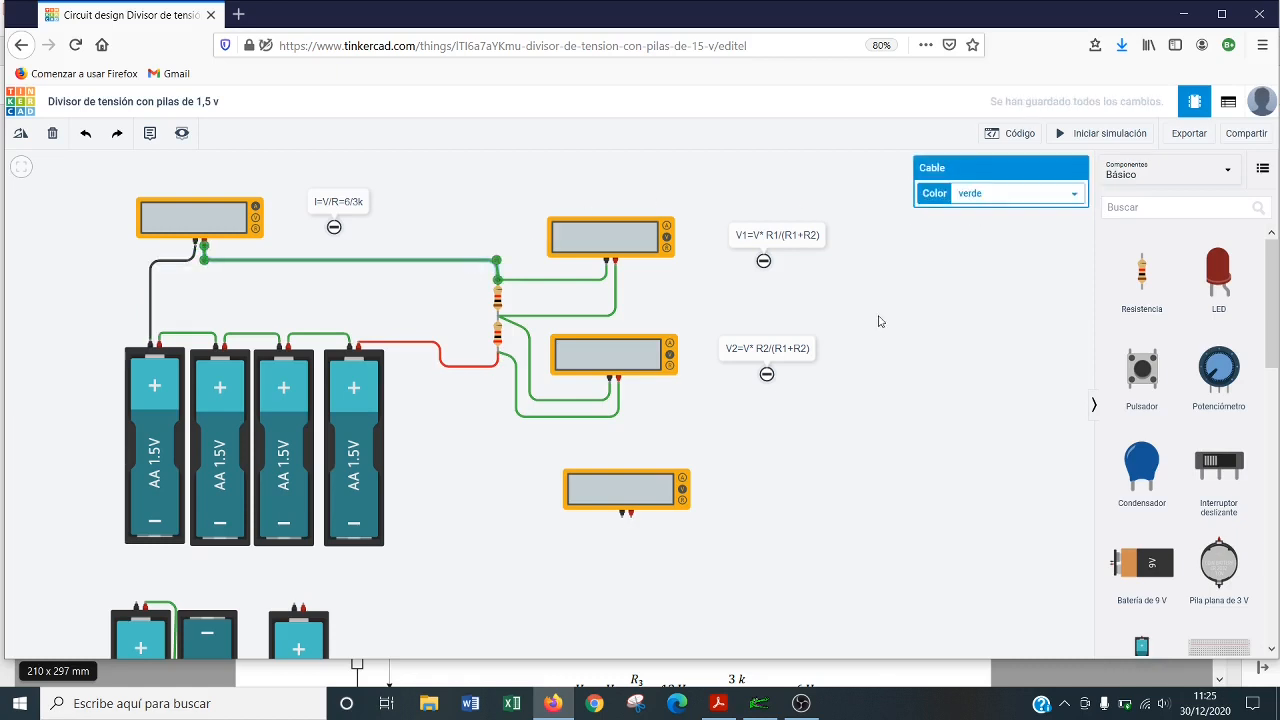
click(1012, 196)
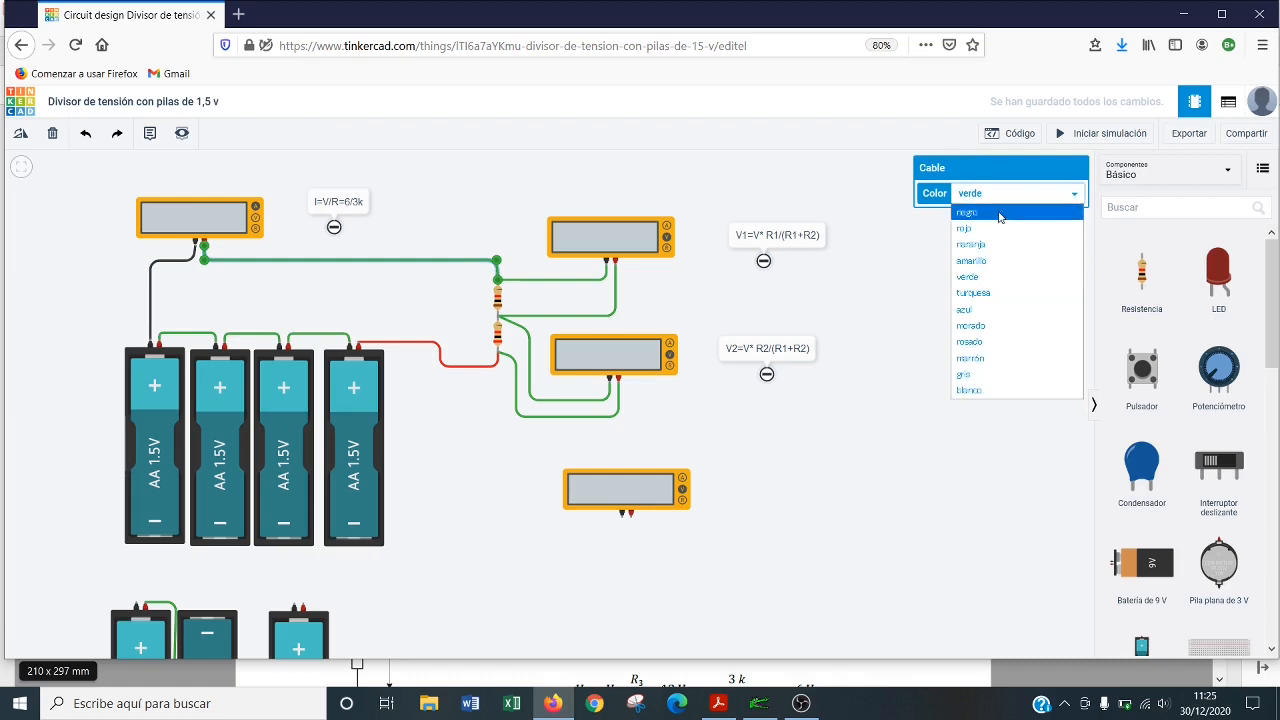
click(999, 213)
click(920, 468)
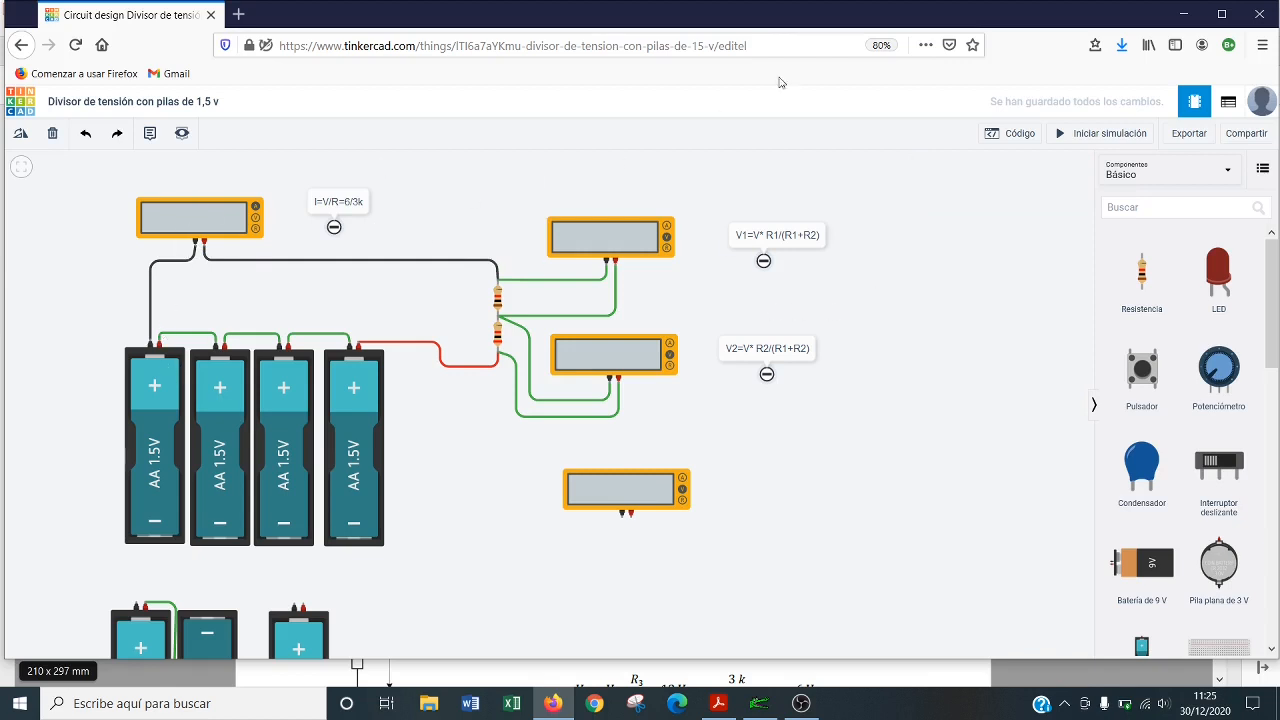
Step: Run the simulation to read the current and both voltages, and switch to Crocodile Clips to check the 1k and 2k divider's resistors
click(1062, 133)
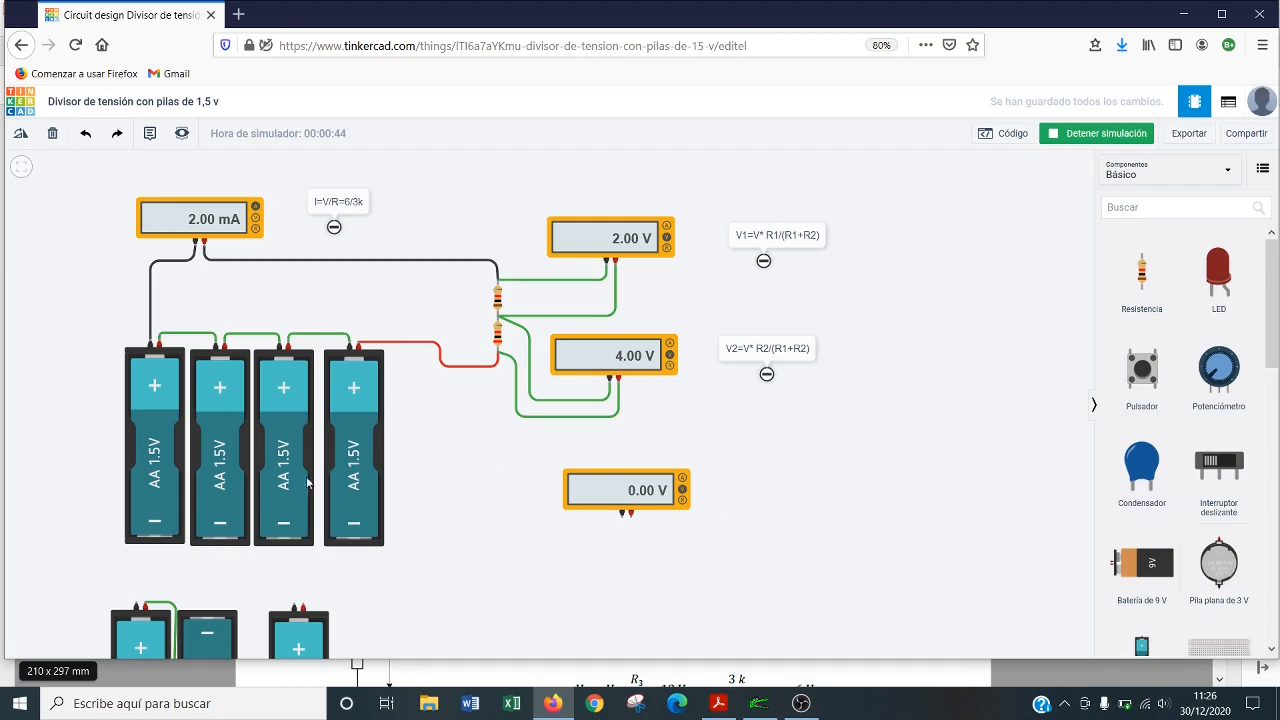
click(757, 705)
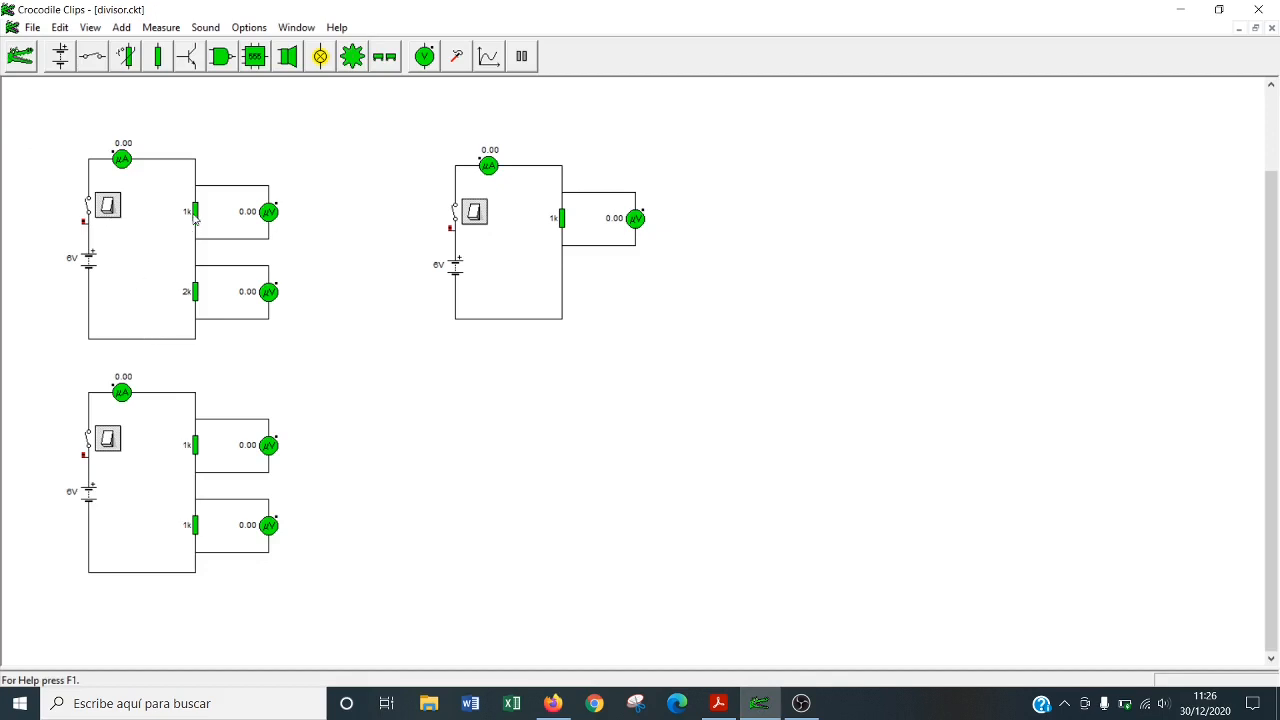
mouse_move(195, 218)
mouse_move(195, 293)
Step: Look through the available meters, resistors and other passive components, and switches in the component library
click(422, 60)
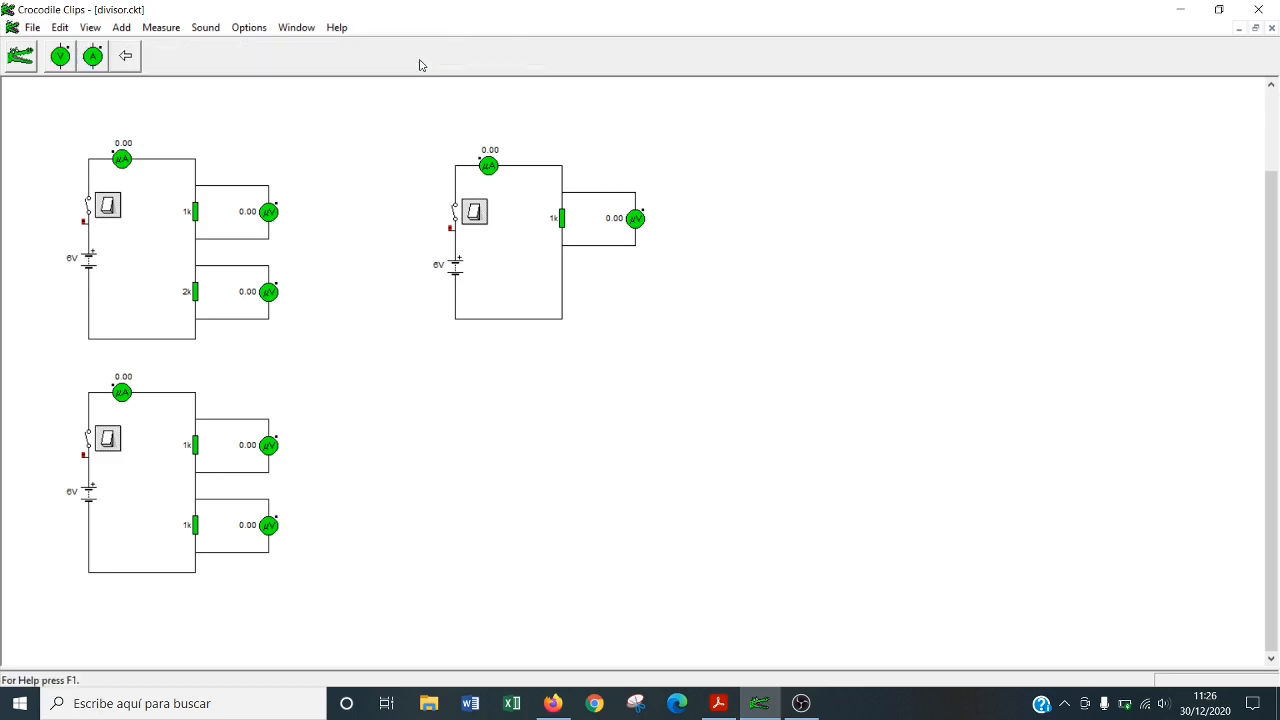
click(126, 58)
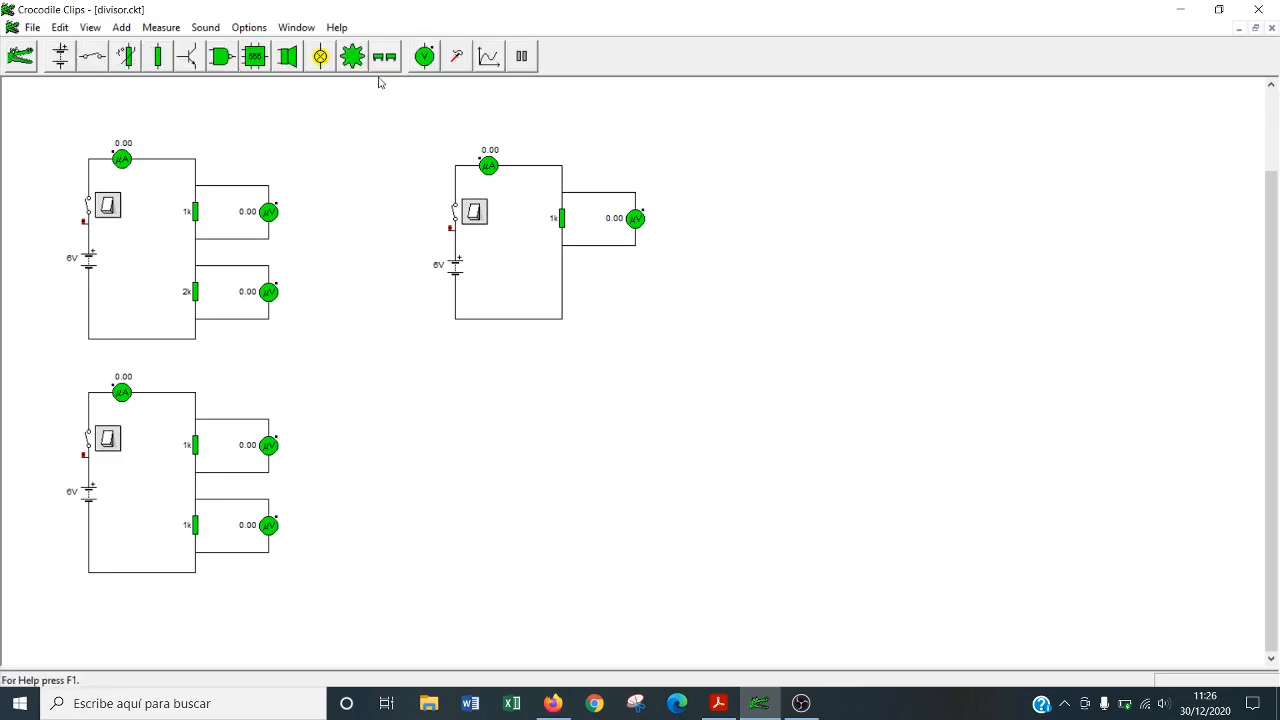
click(153, 62)
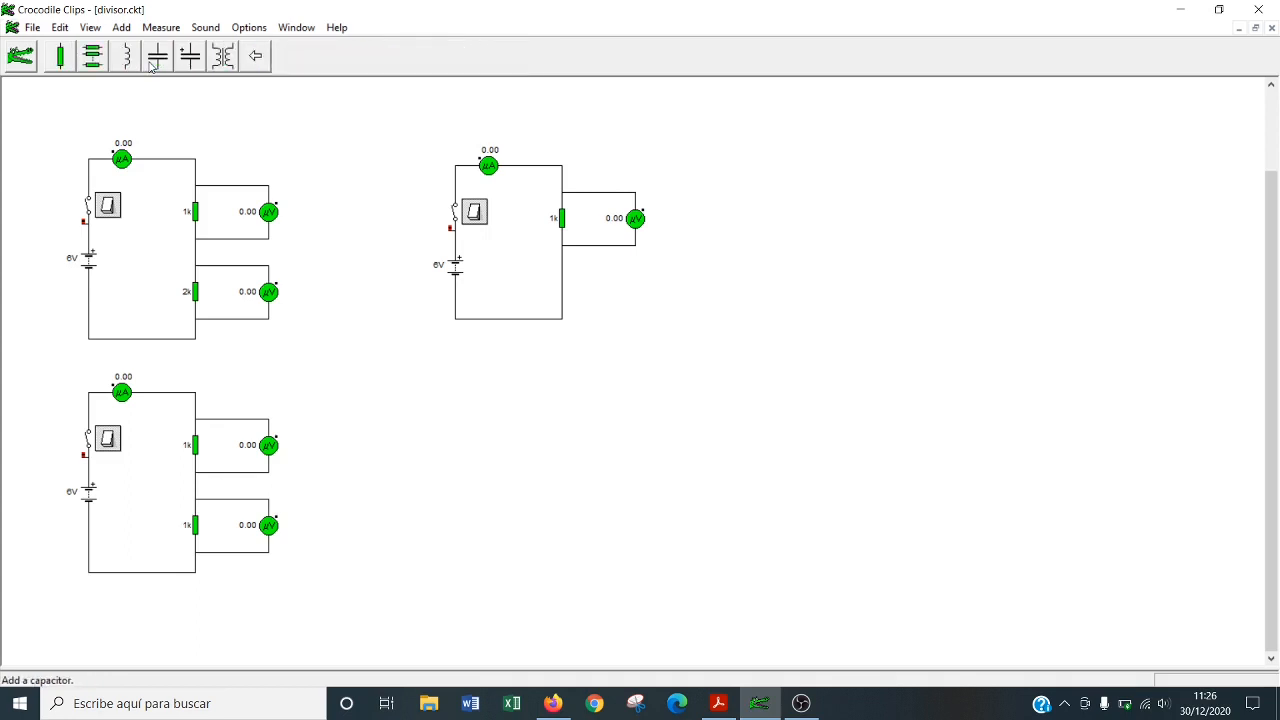
click(255, 62)
click(100, 60)
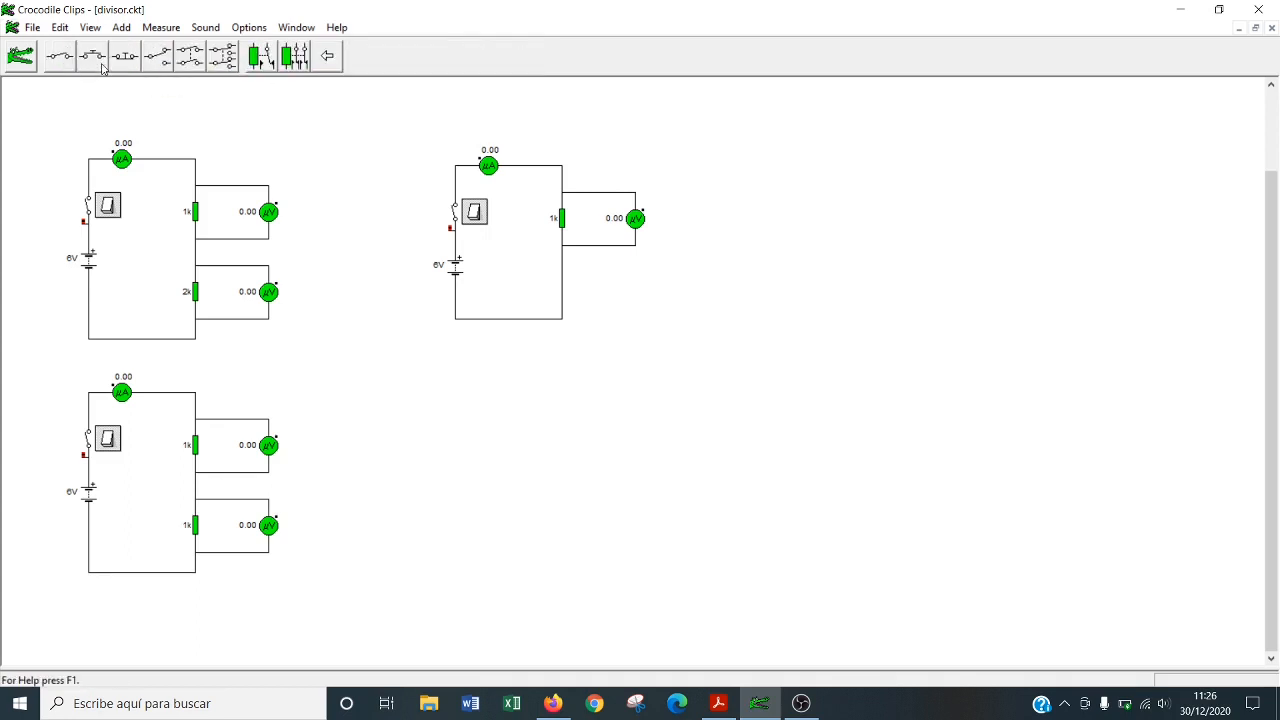
click(338, 62)
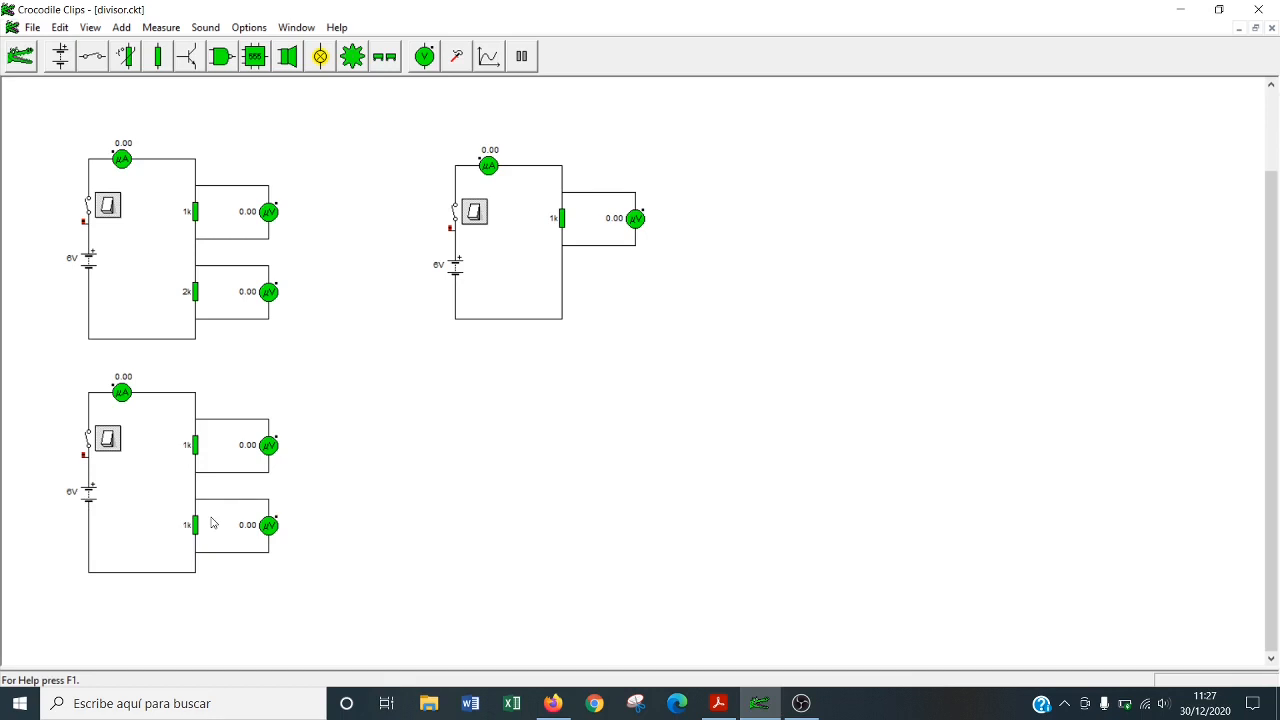
Step: Close and reopen the switches of the two divider circuits and the single-resistor circuit to compare their current and voltage readings
click(110, 445)
click(108, 440)
mouse_move(196, 296)
click(108, 207)
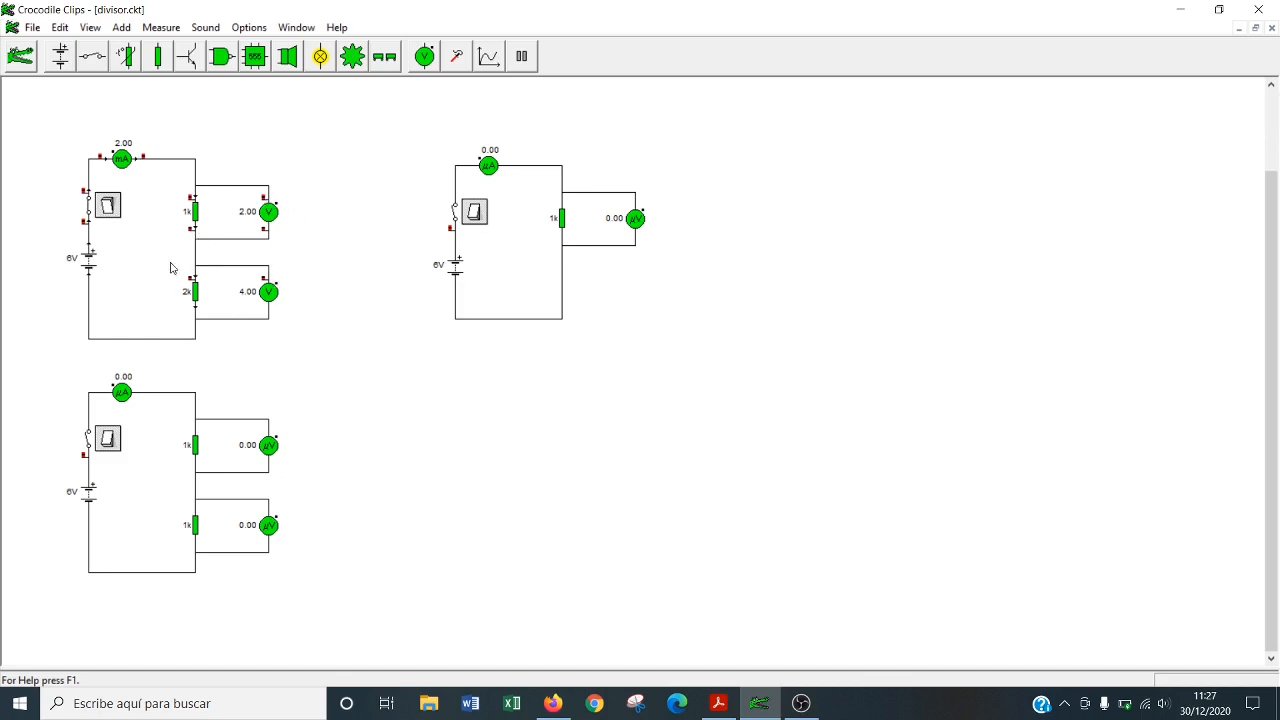
click(109, 446)
click(110, 440)
click(108, 205)
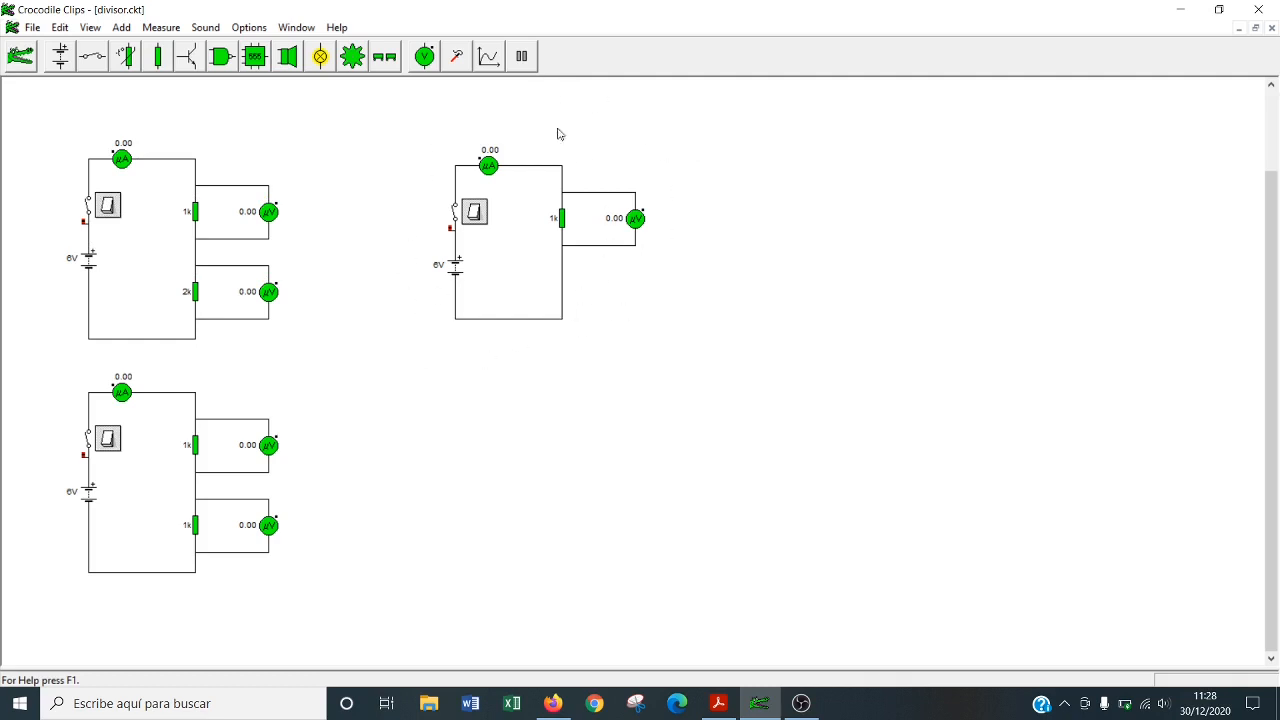
click(475, 212)
click(474, 212)
Step: Set the single-resistor circuit's resistor to 2 kΩ, and close and reopen its switch to read the current and voltage
click(559, 224)
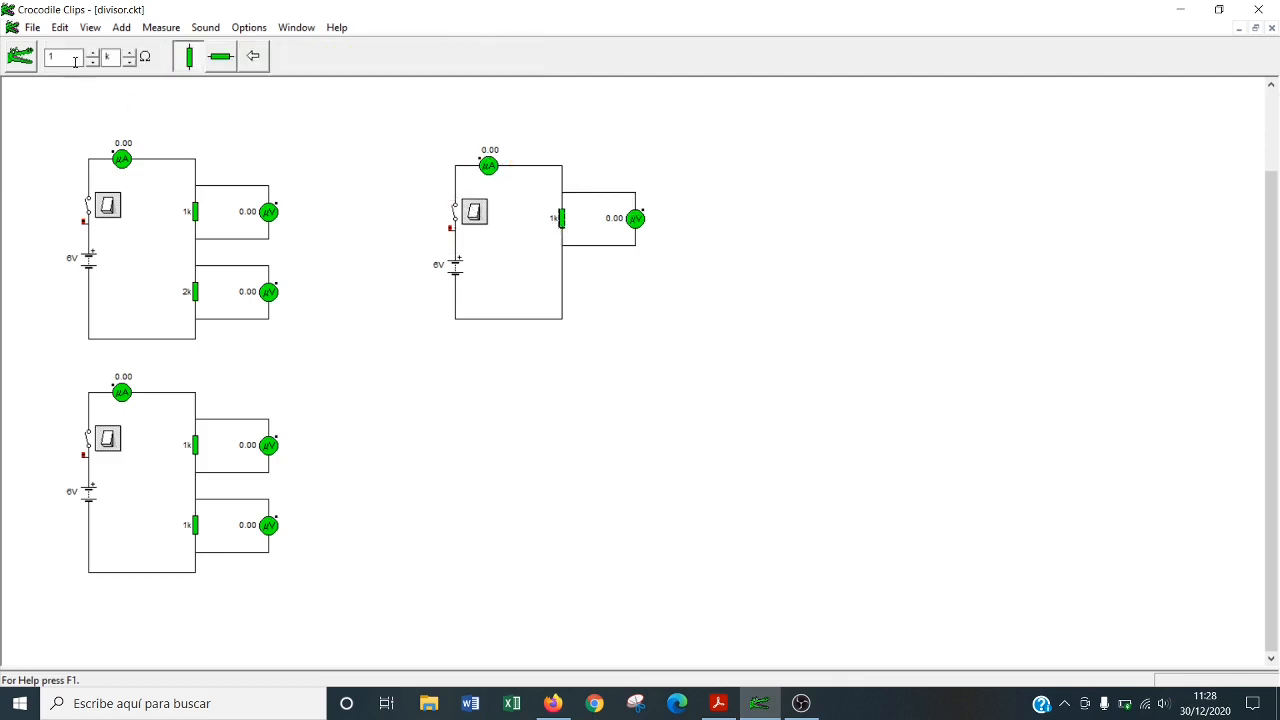
key(BackSpace)
text(2)
click(357, 177)
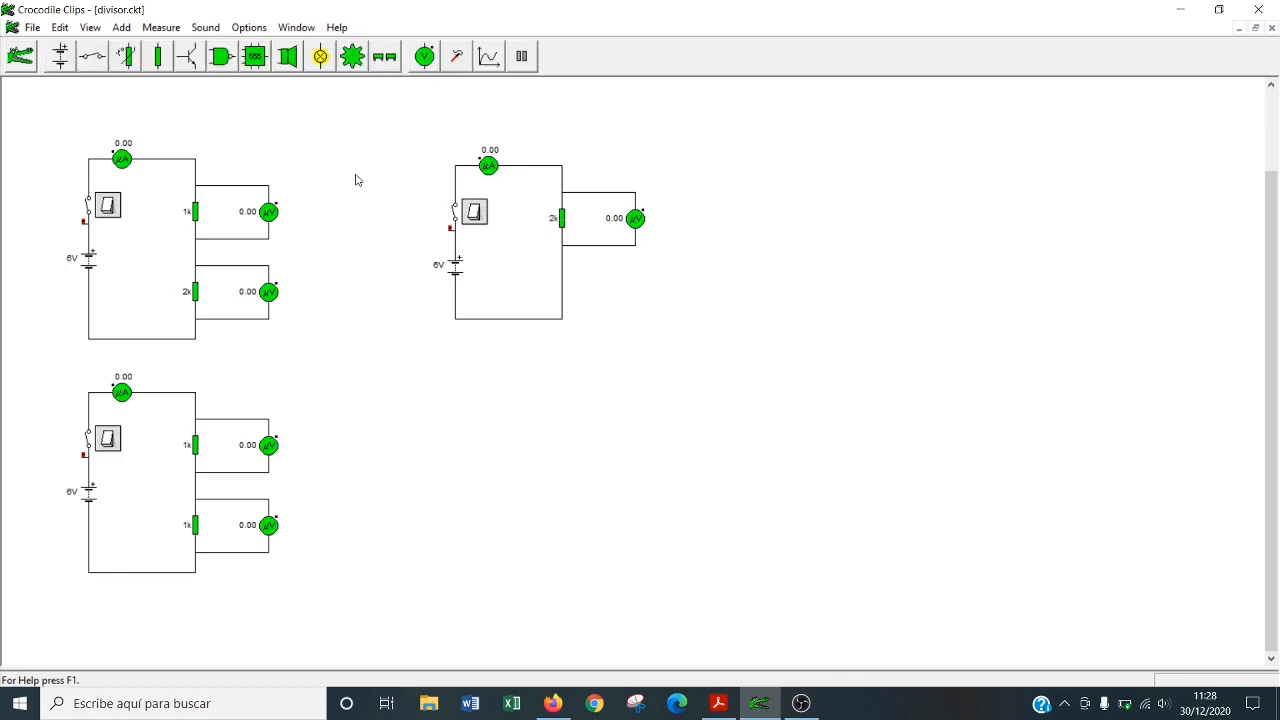
click(474, 215)
click(474, 213)
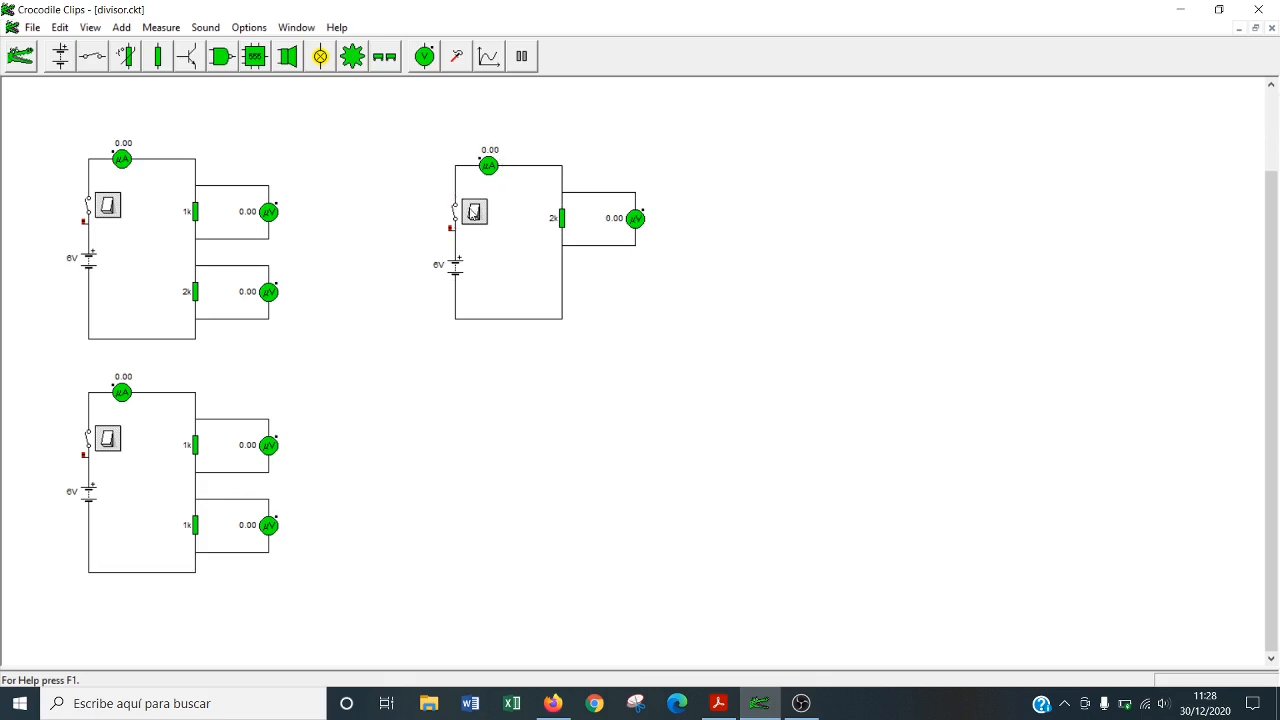